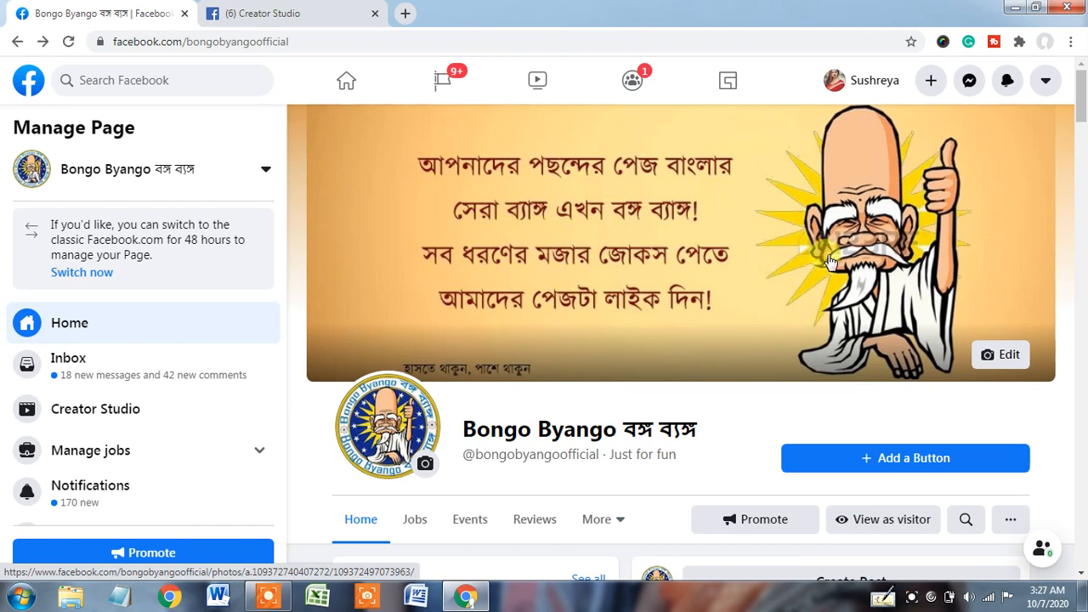
# Step: Check how many people follow the Bongo Byango page in its About section
pyautogui.scroll(-2, 1081, 104)
pyautogui.moveTo(1081, 104); pyautogui.dragTo(1081, 146)
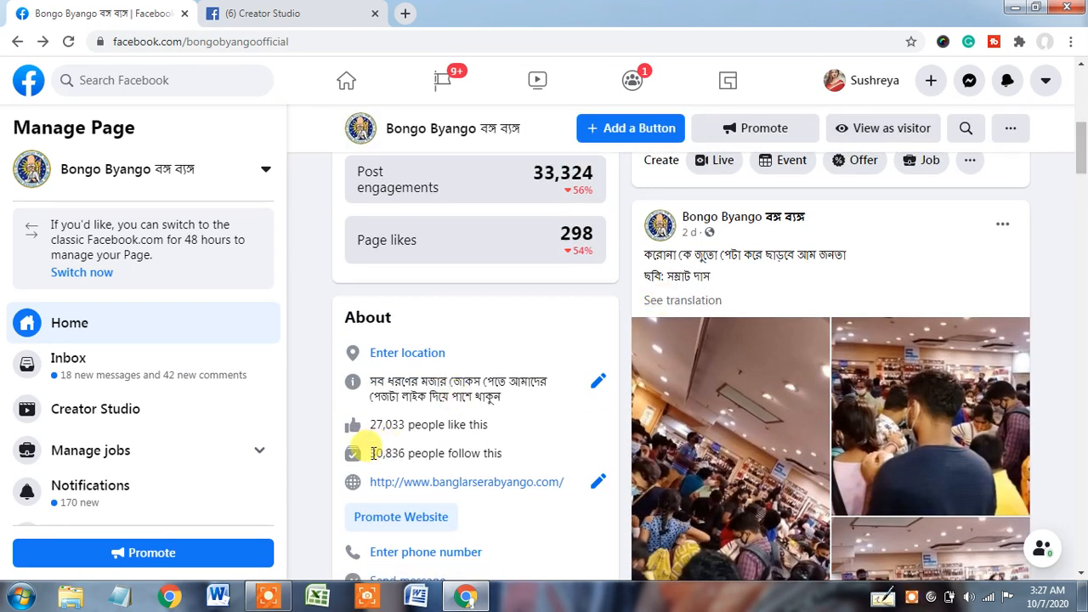
pyautogui.moveTo(371, 453); pyautogui.dragTo(399, 451)
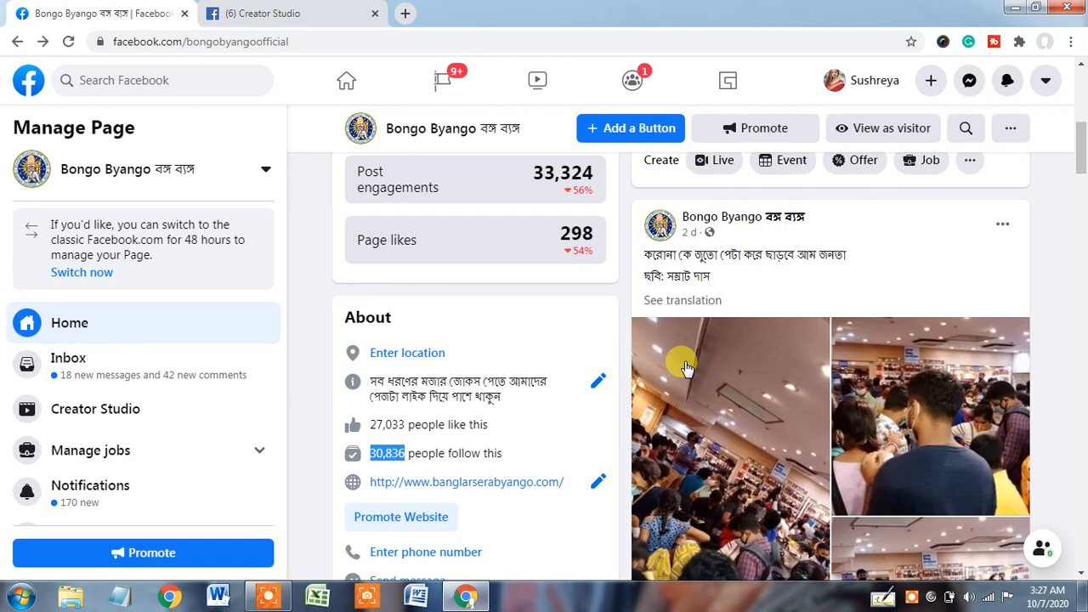
pyautogui.moveTo(1081, 153); pyautogui.dragTo(1081, 114)
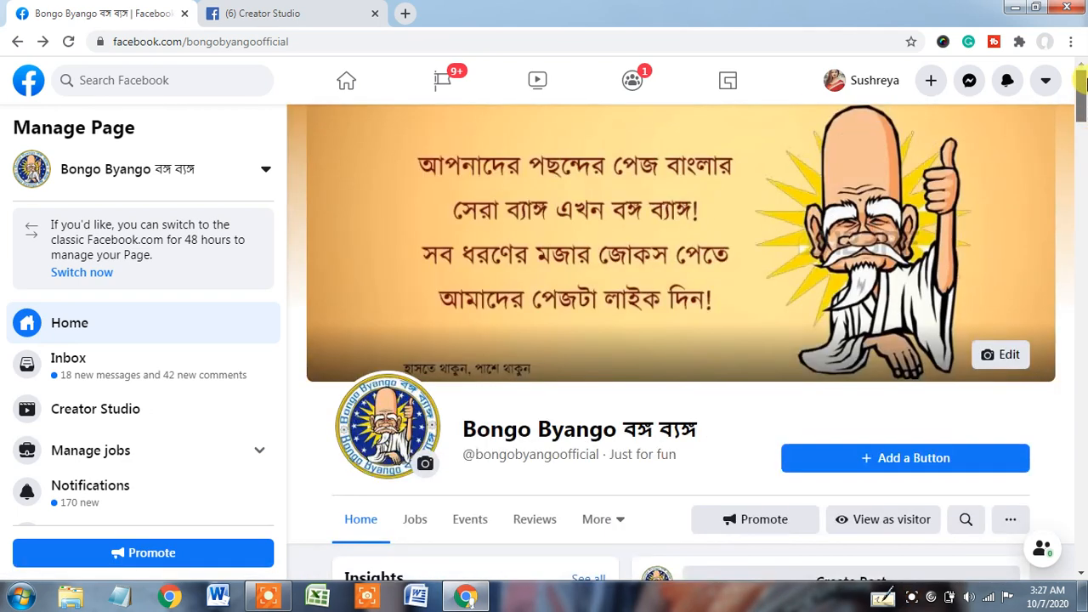
# Step: Switch to Creator Studio's Monetisation Overview and read the Instant Articles notice under Action required
pyautogui.click(323, 7)
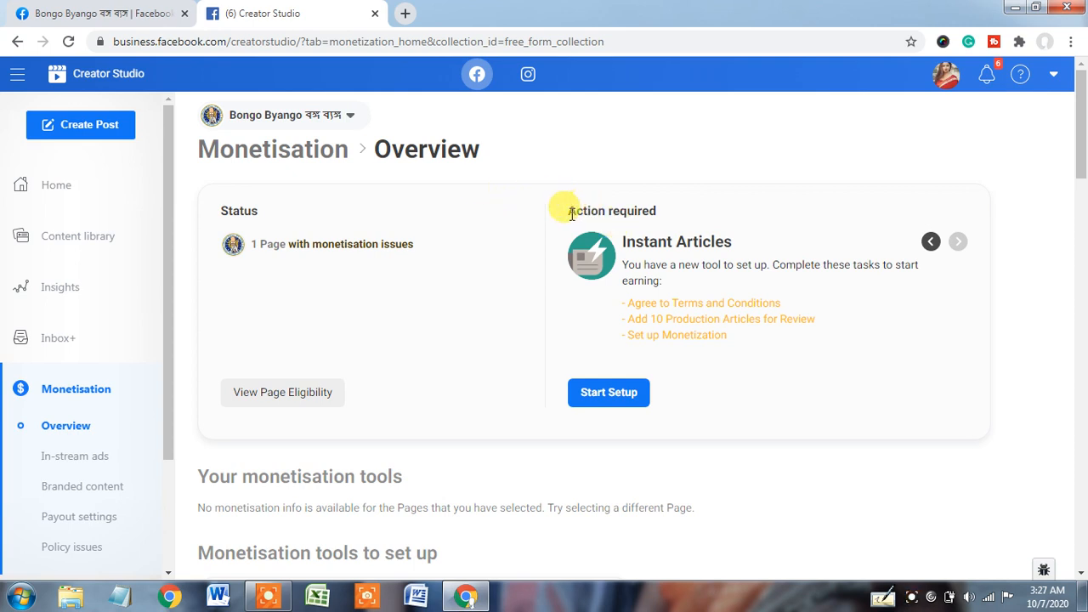
pyautogui.moveTo(568, 211); pyautogui.dragTo(691, 212)
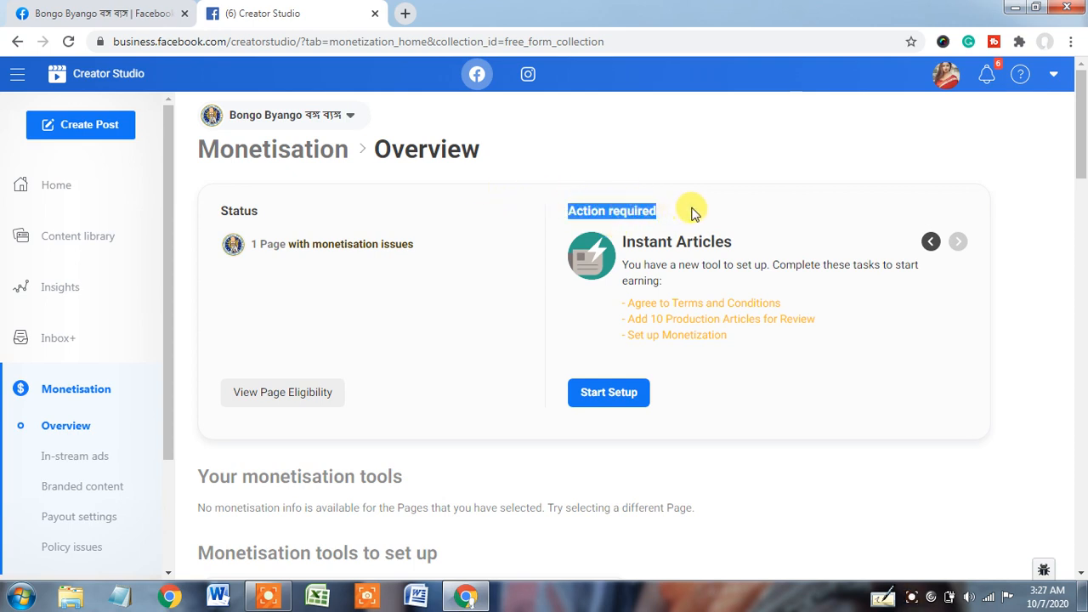
pyautogui.click(710, 207)
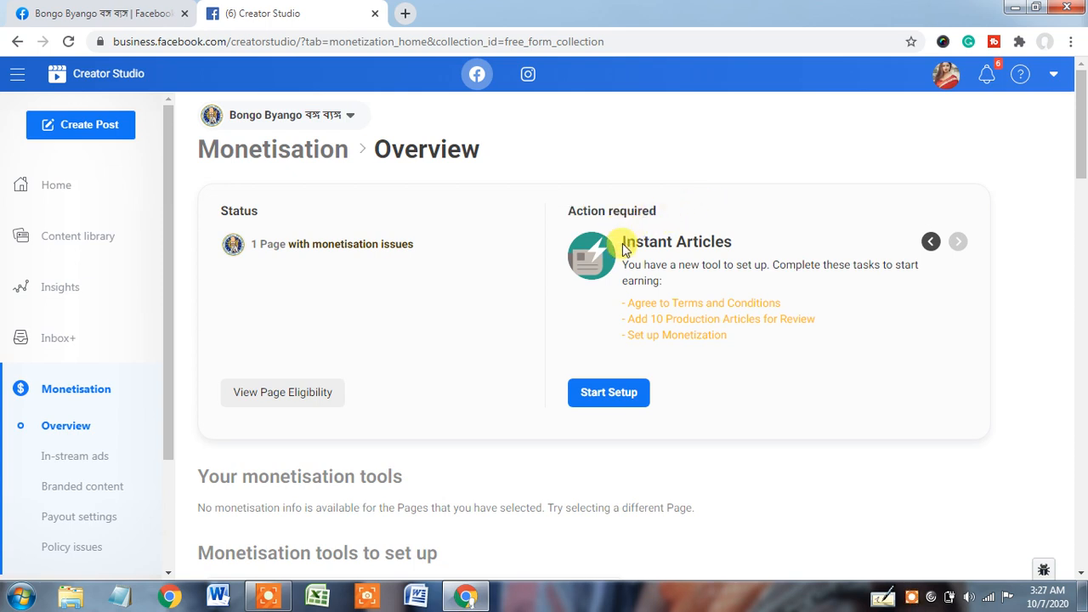
pyautogui.moveTo(623, 244); pyautogui.dragTo(763, 251)
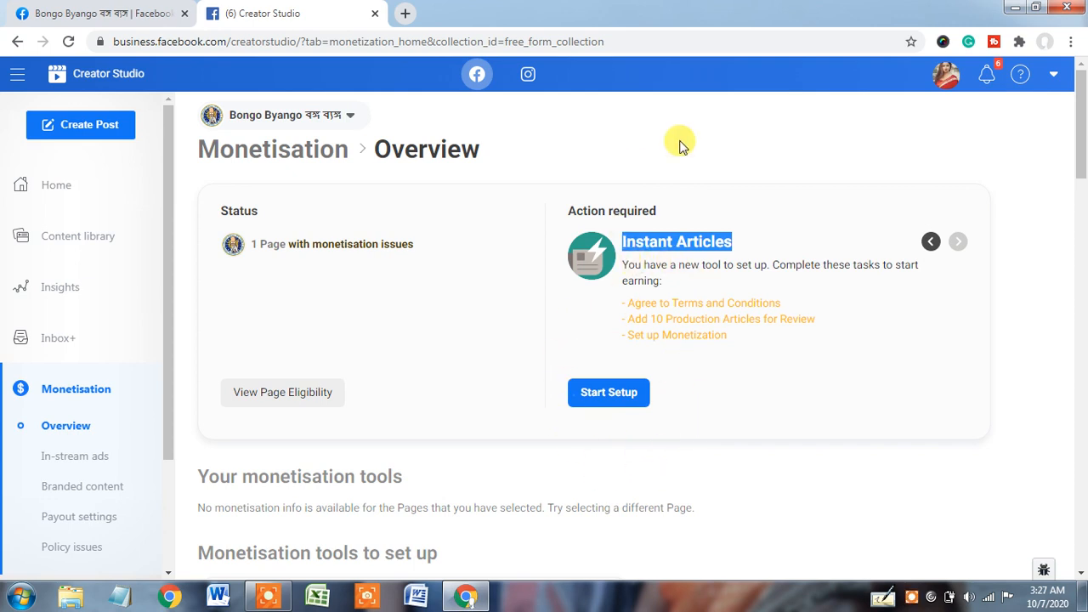
pyautogui.click(894, 382)
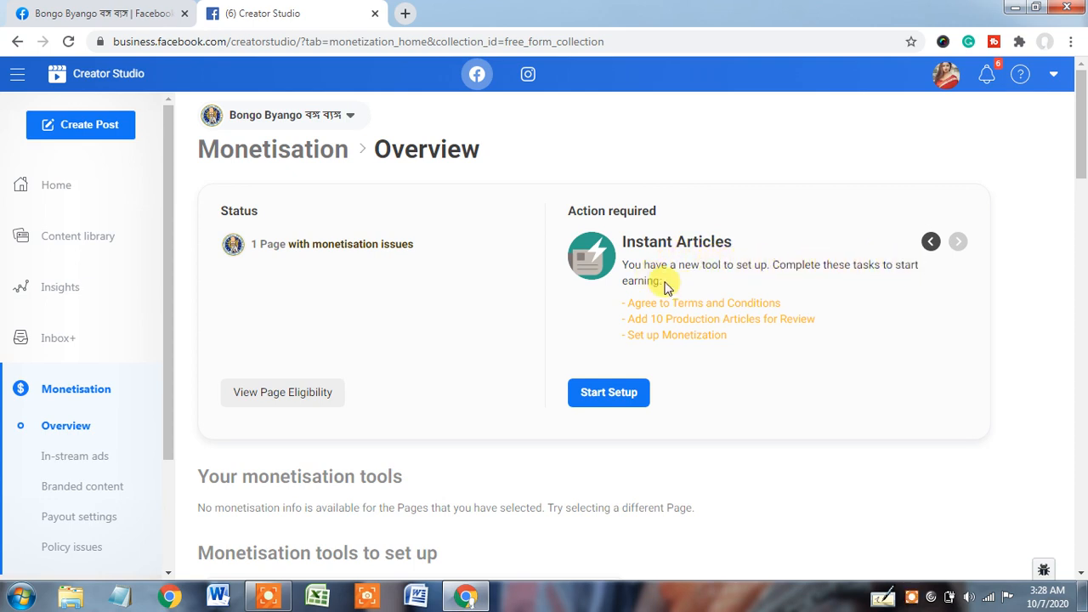
pyautogui.moveTo(665, 283); pyautogui.dragTo(623, 258)
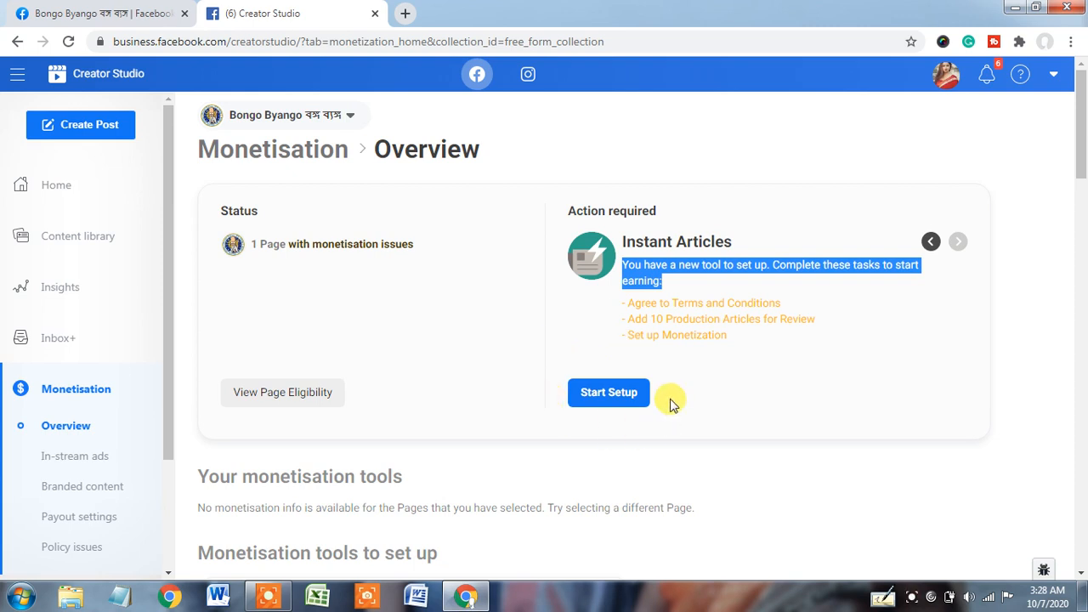
pyautogui.click(760, 223)
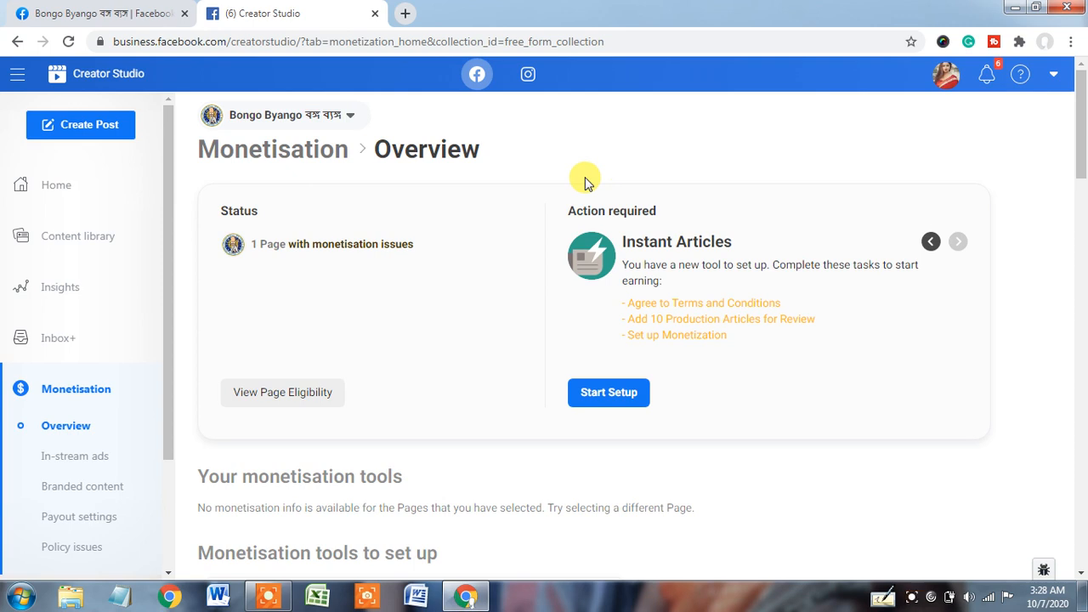
# Step: Examine which monetisation tool the Action required card names for the page
pyautogui.moveTo(623, 245); pyautogui.dragTo(759, 244)
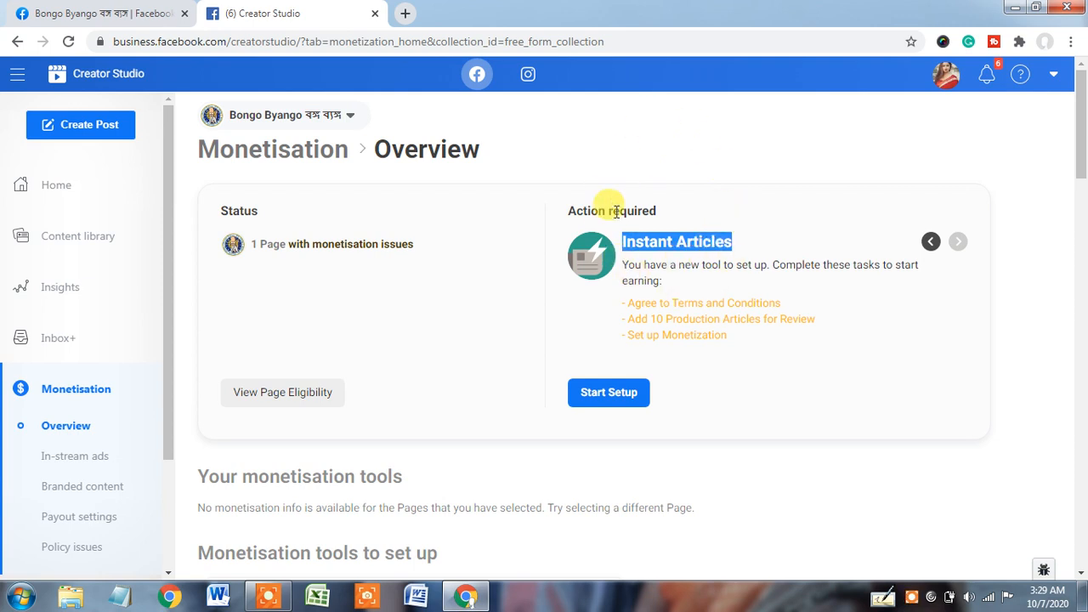
pyautogui.click(650, 176)
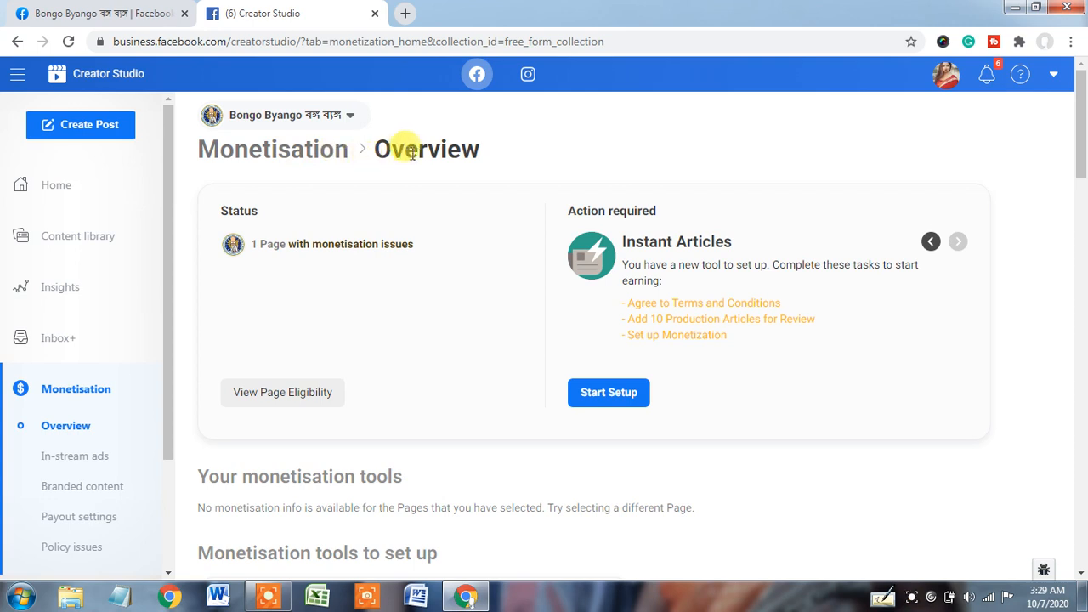
pyautogui.click(563, 197)
pyautogui.moveTo(592, 204); pyautogui.dragTo(715, 218)
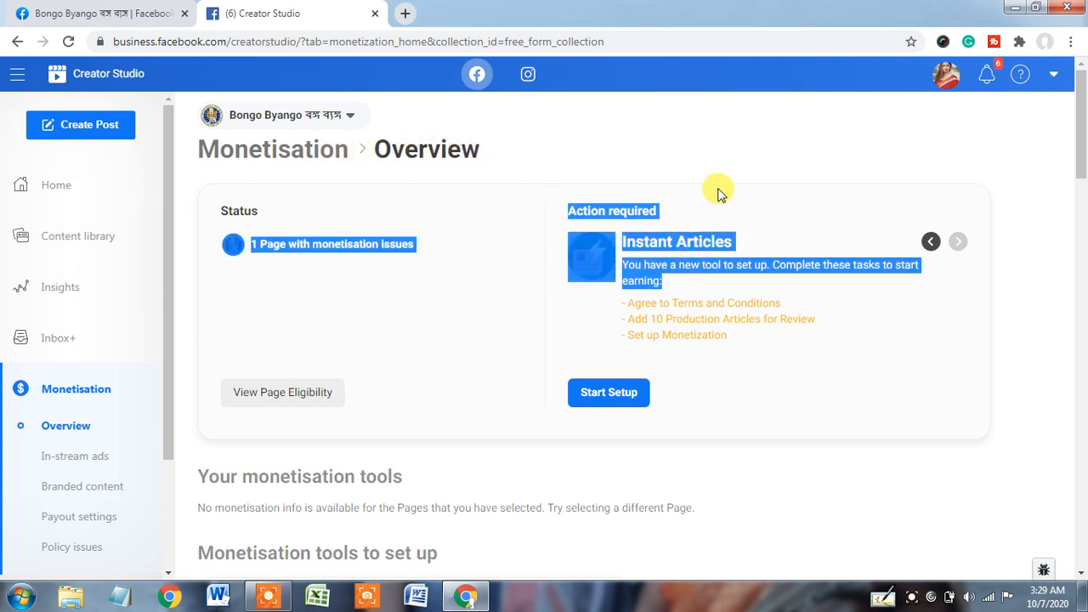
pyautogui.click(718, 184)
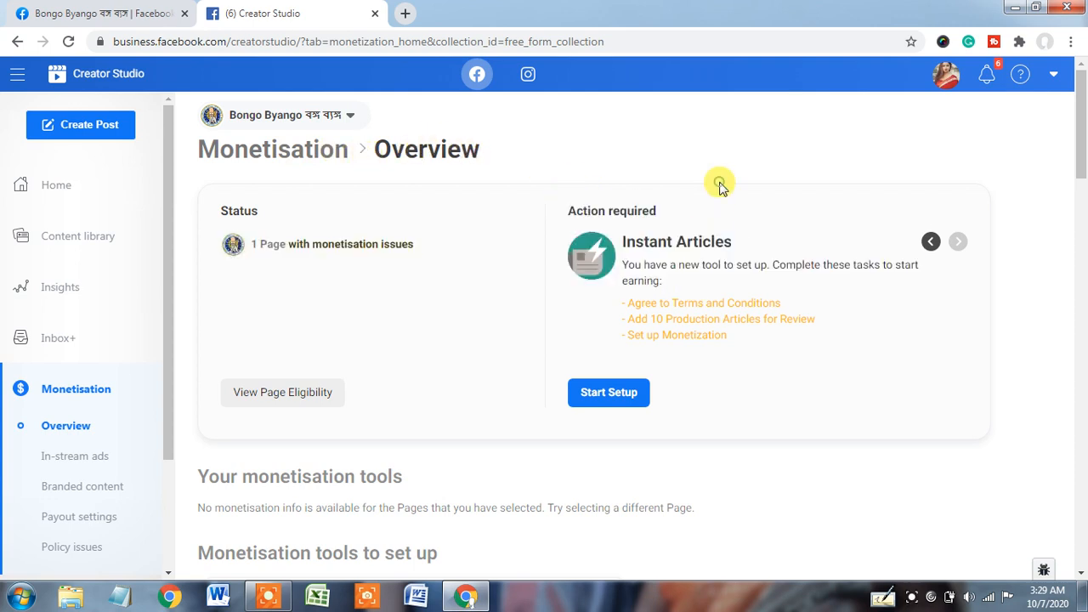
pyautogui.tripleClick(736, 244)
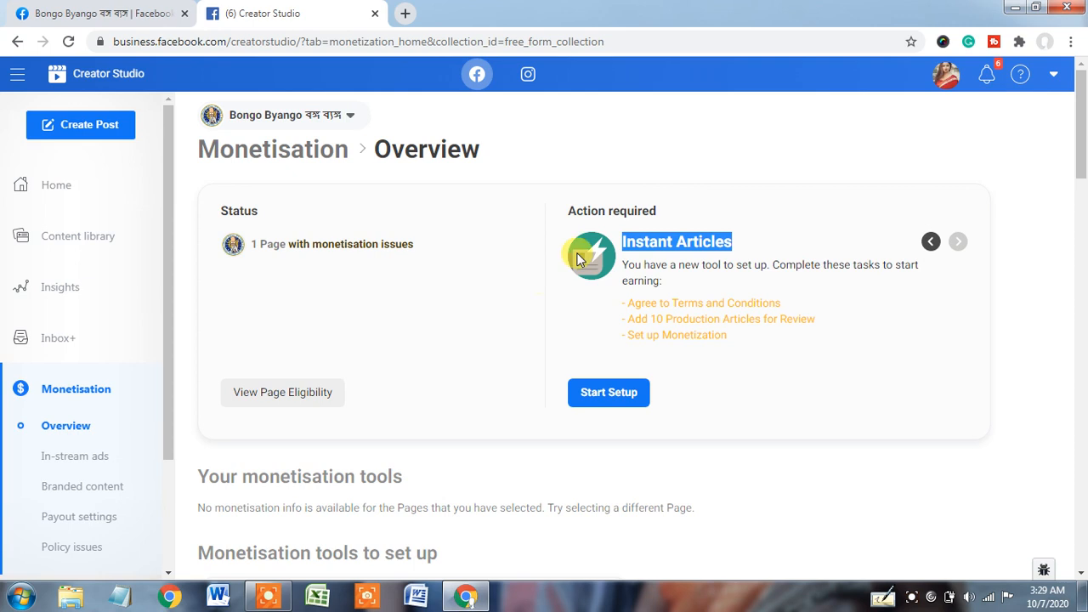
pyautogui.click(642, 142)
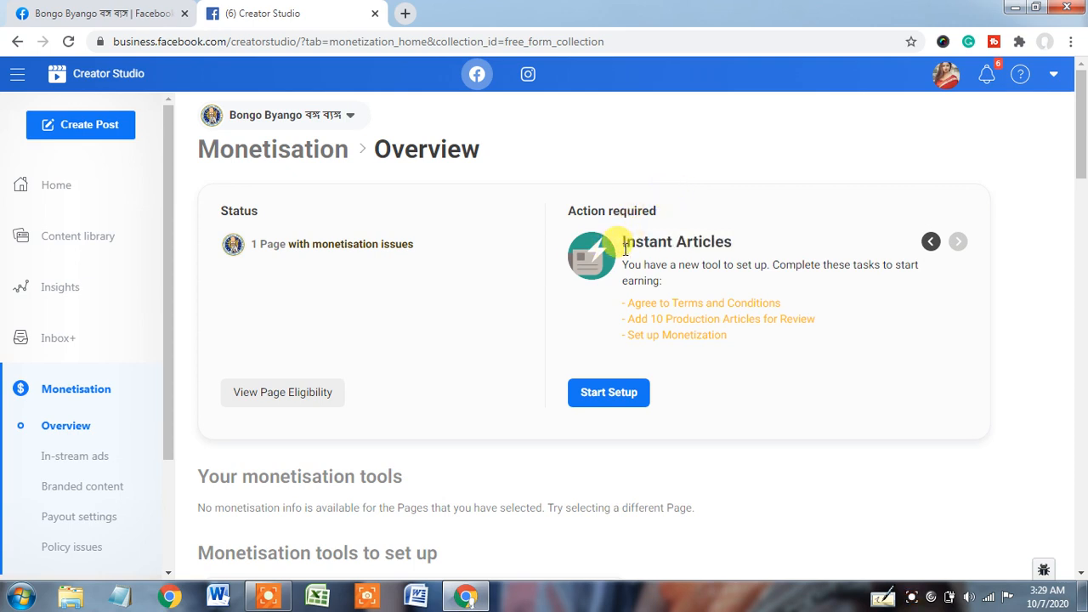
pyautogui.moveTo(623, 243); pyautogui.dragTo(733, 241)
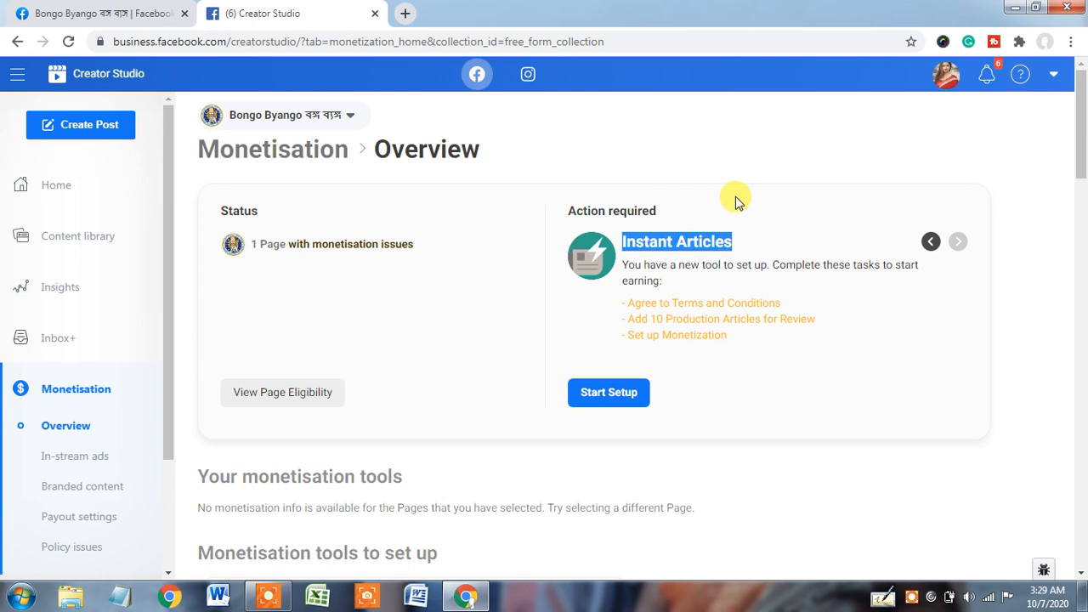
# Step: Read the Instant Articles tasks for agreeing to the terms and conditions and adding 10 production articles for review
pyautogui.moveTo(629, 302); pyautogui.dragTo(789, 311)
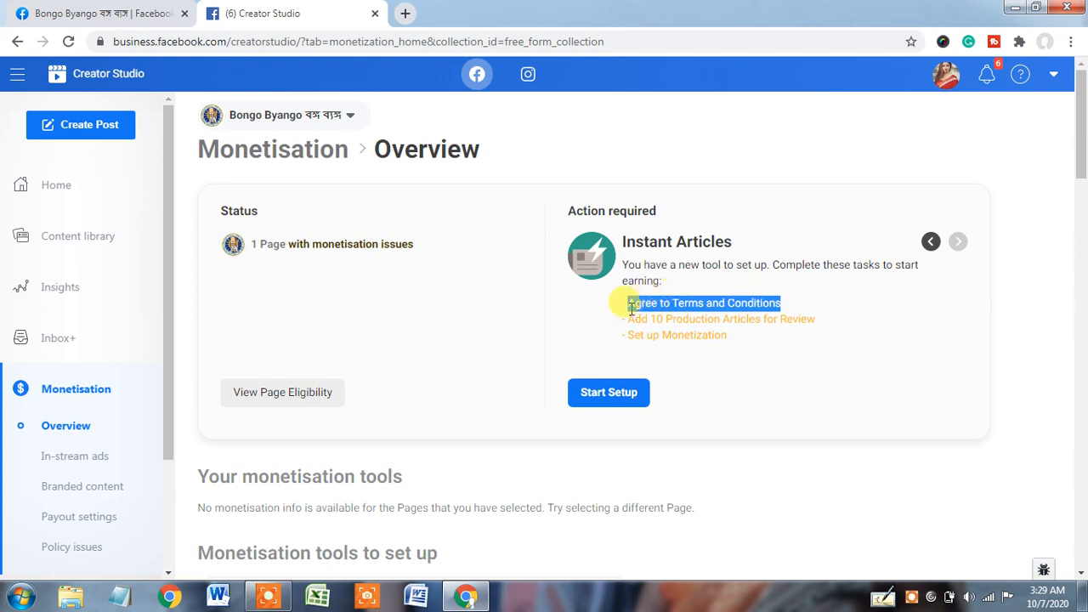
pyautogui.click(735, 244)
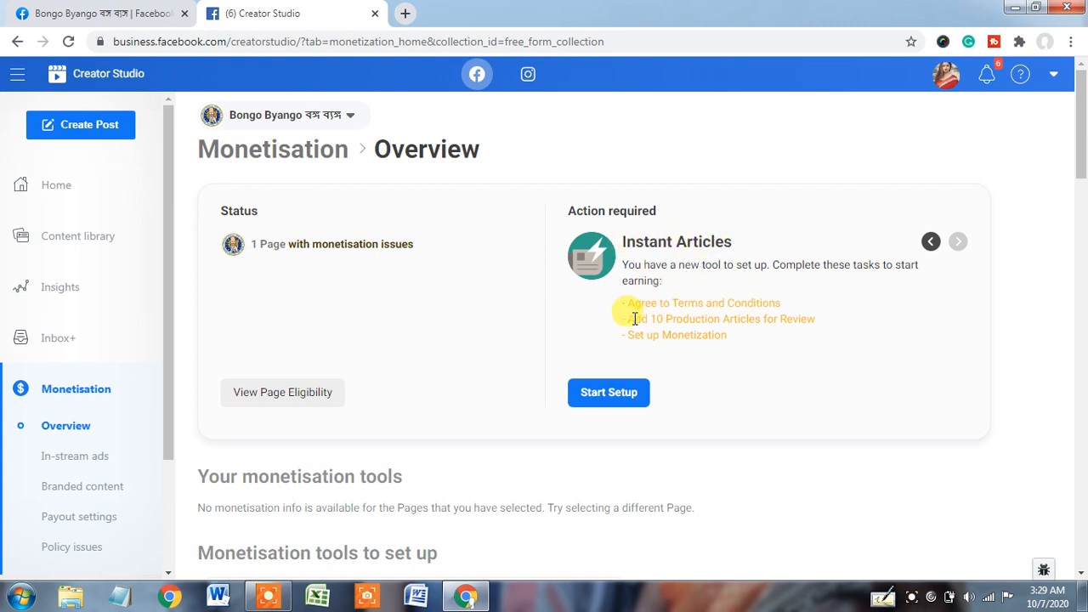
pyautogui.moveTo(629, 318); pyautogui.dragTo(844, 328)
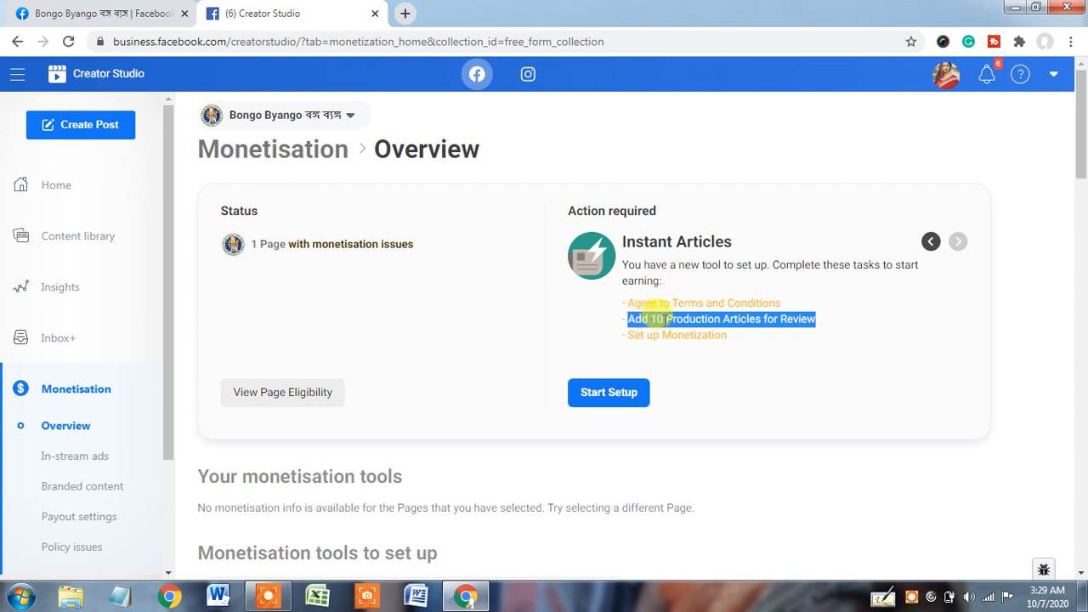
pyautogui.click(824, 327)
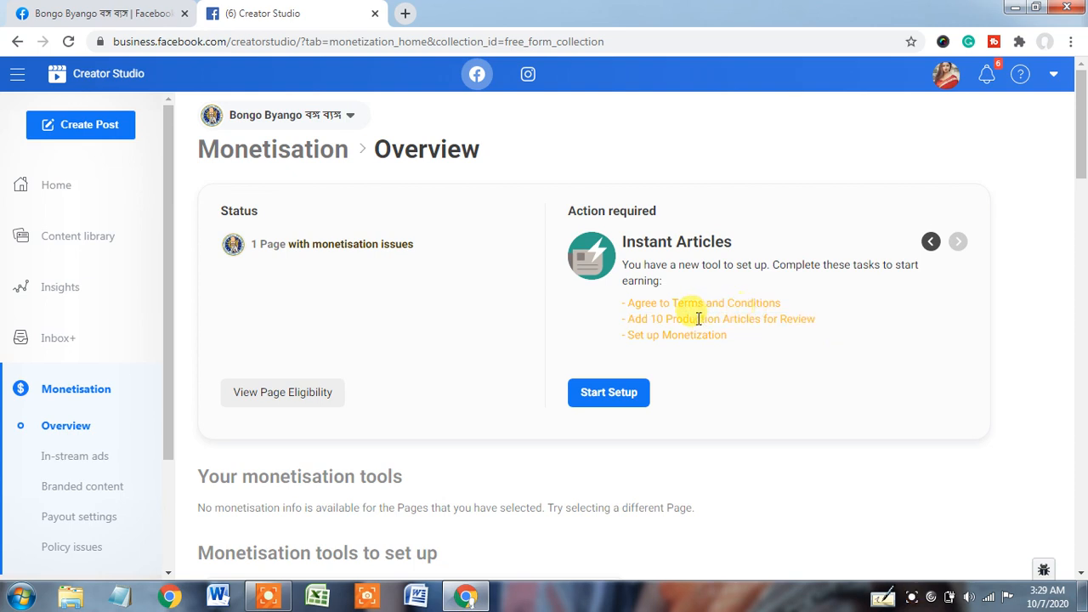
pyautogui.moveTo(627, 320); pyautogui.dragTo(852, 326)
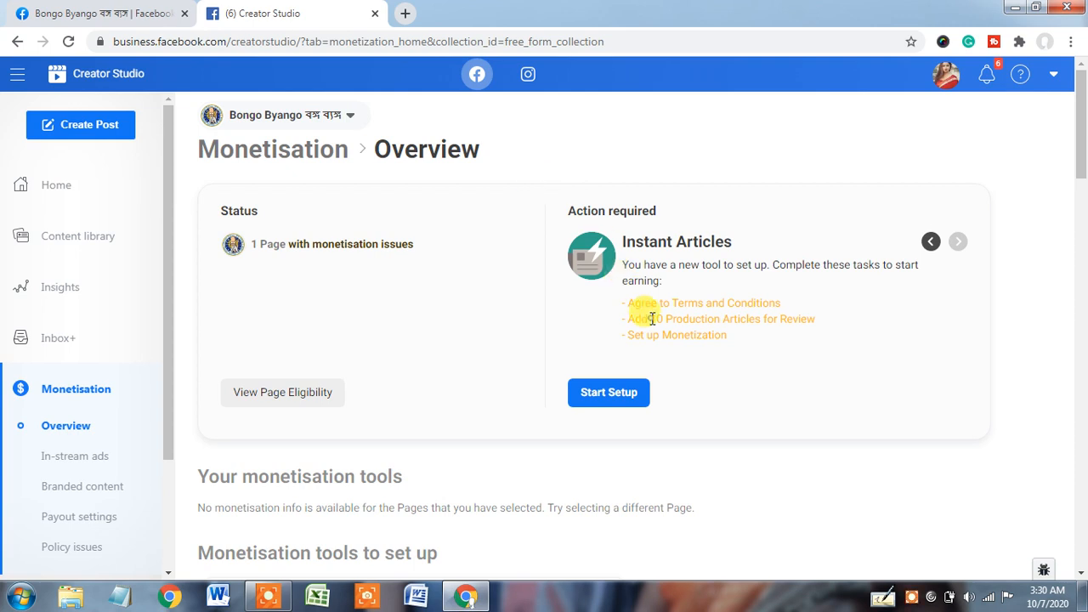
pyautogui.moveTo(652, 319); pyautogui.dragTo(716, 319)
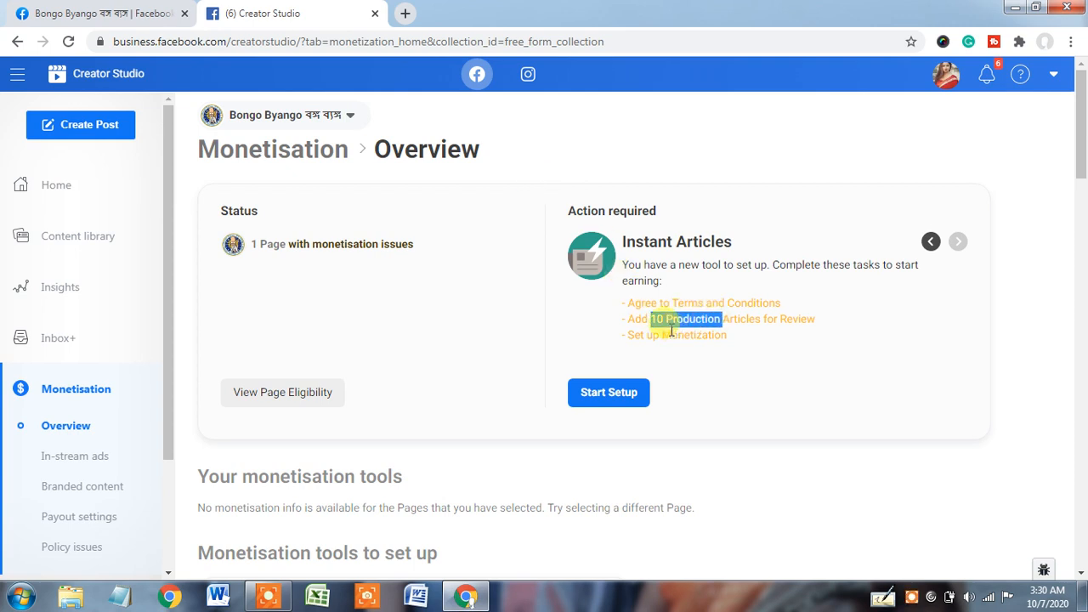
pyautogui.moveTo(761, 318); pyautogui.dragTo(649, 319)
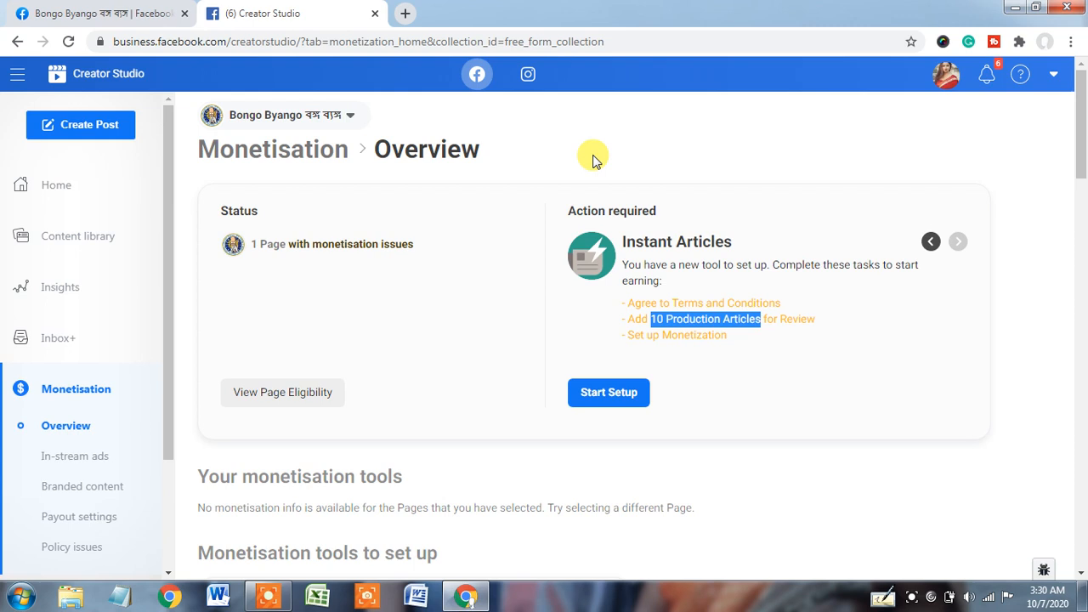
pyautogui.click(544, 162)
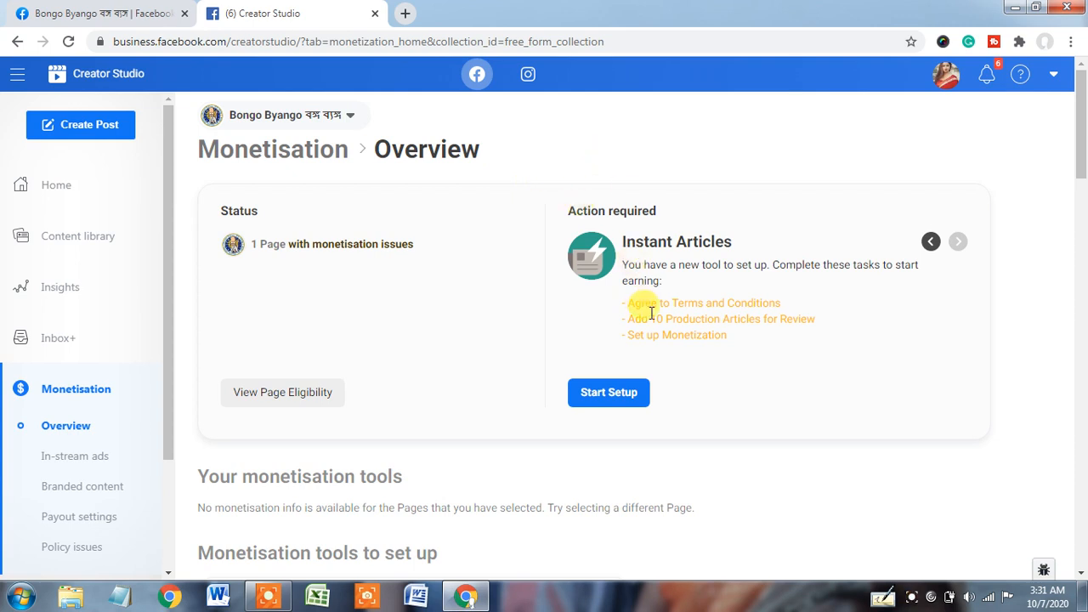
pyautogui.moveTo(651, 319); pyautogui.dragTo(839, 327)
pyautogui.click(694, 156)
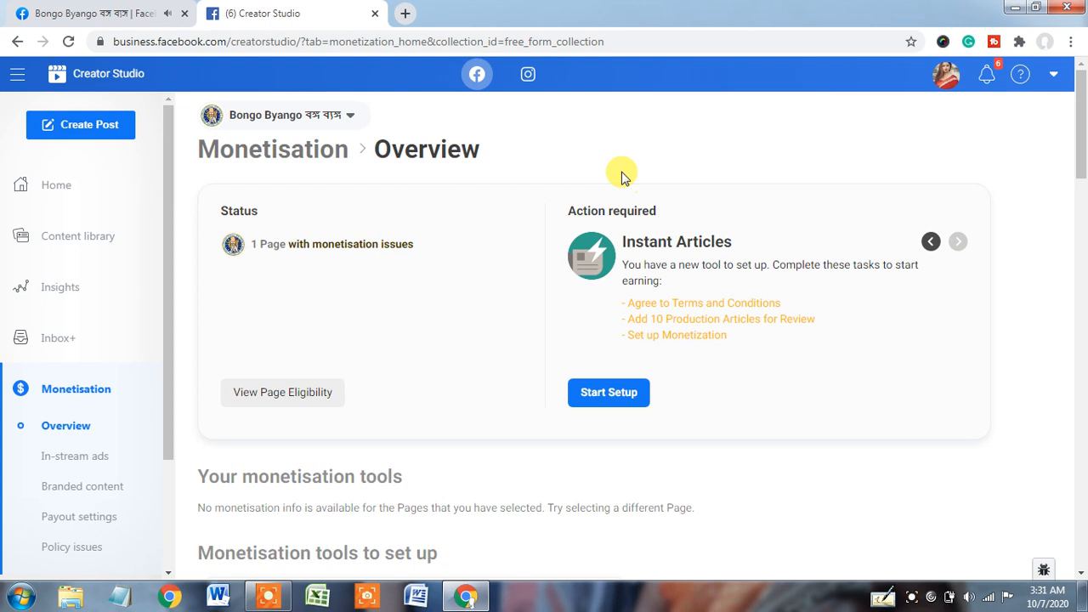
# Step: Read the Set up Monetization task listed for Instant Articles
pyautogui.moveTo(621, 249); pyautogui.dragTo(741, 253)
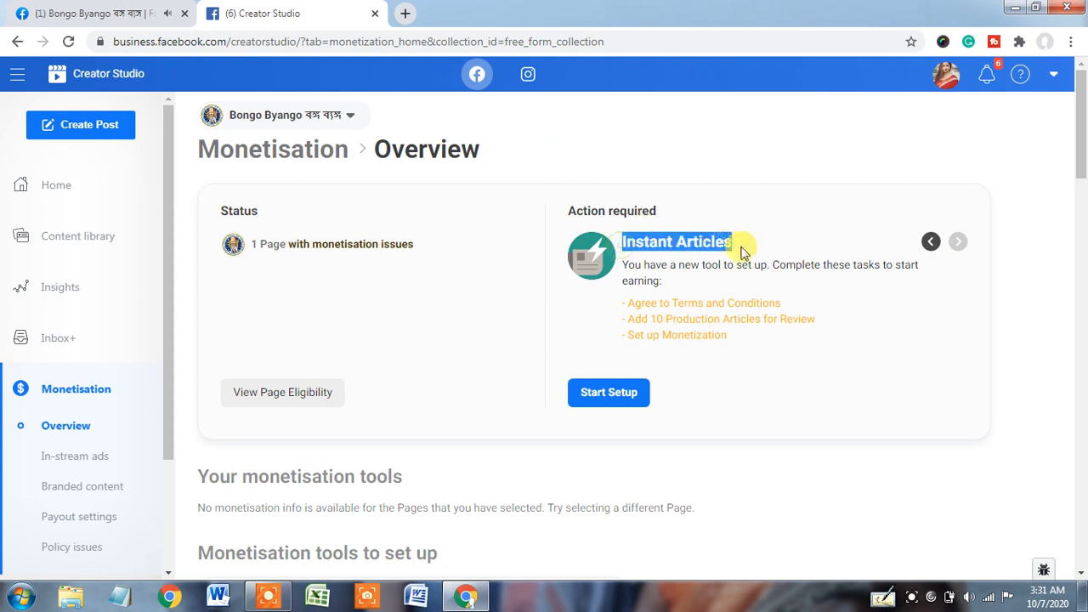
pyautogui.click(685, 121)
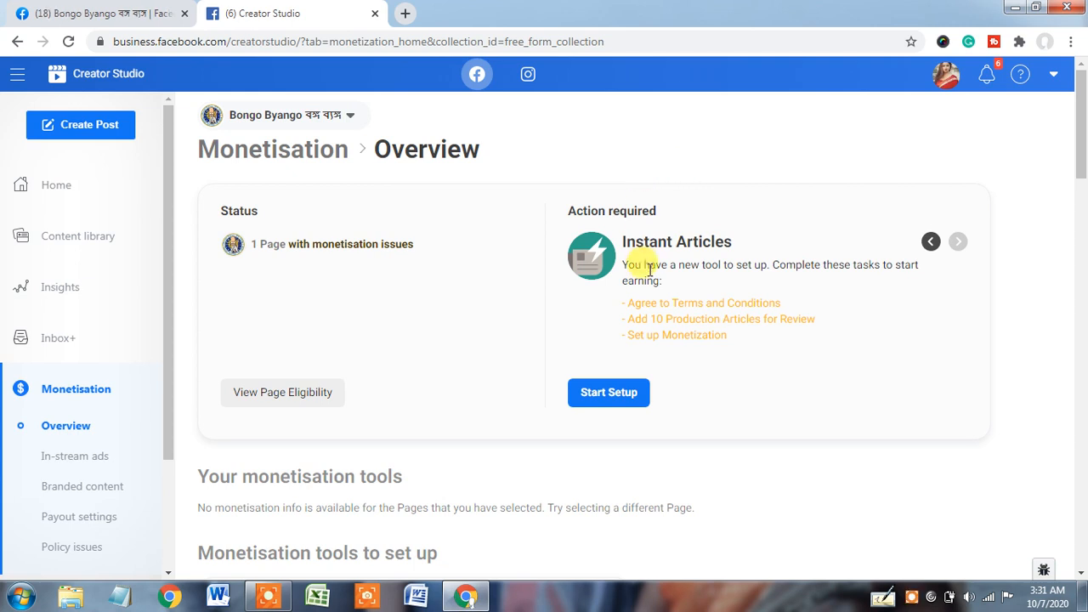
pyautogui.moveTo(631, 332); pyautogui.dragTo(732, 338)
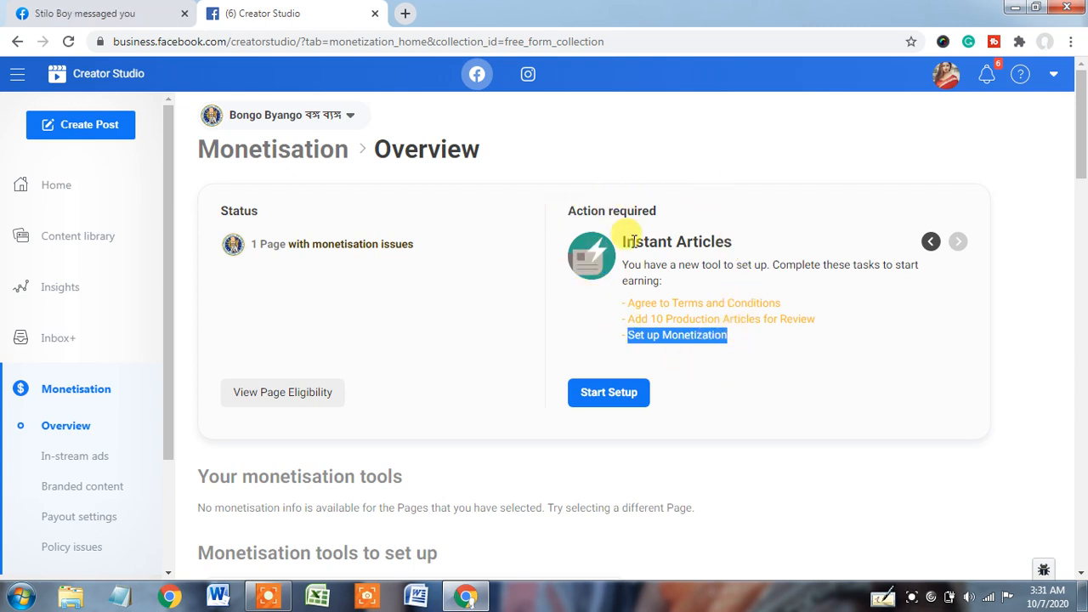
pyautogui.click(713, 185)
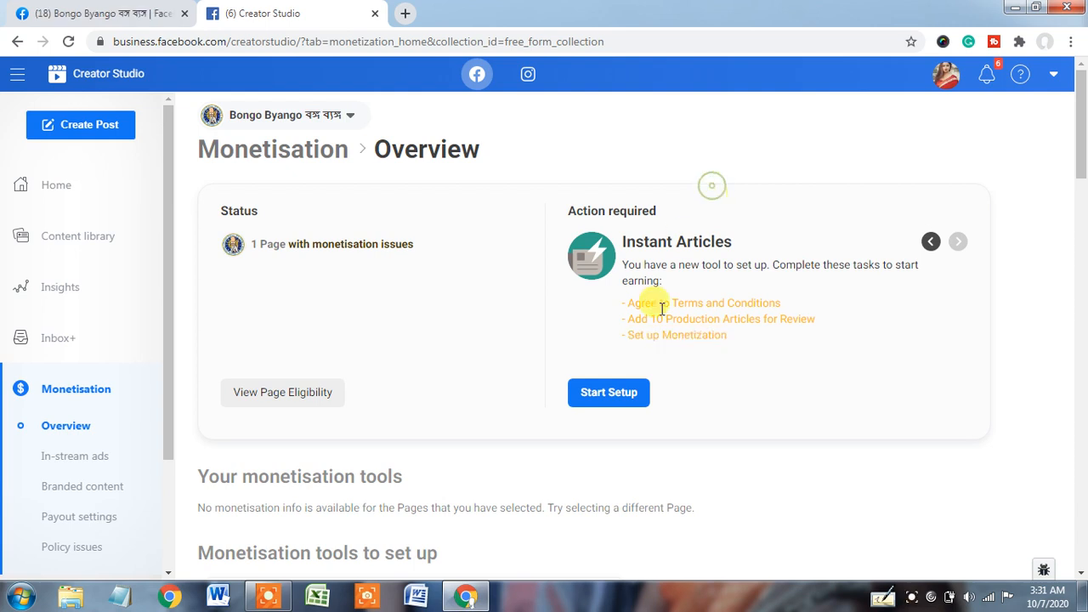
# Step: Review the full list of Instant Articles setup tasks together with the Action required heading
pyautogui.moveTo(650, 320); pyautogui.dragTo(724, 323)
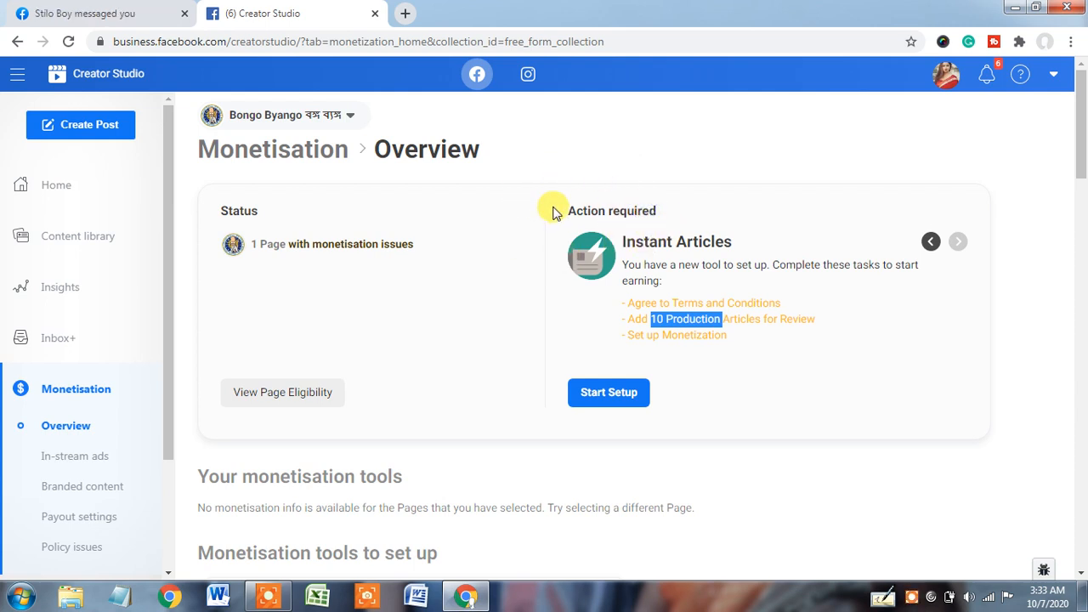
pyautogui.moveTo(627, 301); pyautogui.dragTo(732, 344)
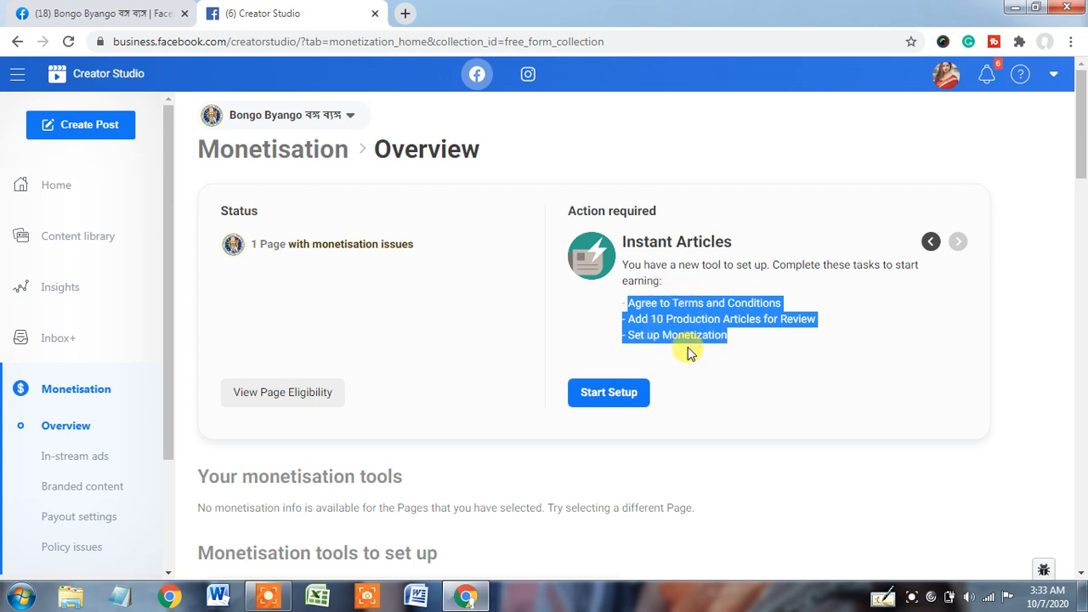
pyautogui.click(614, 170)
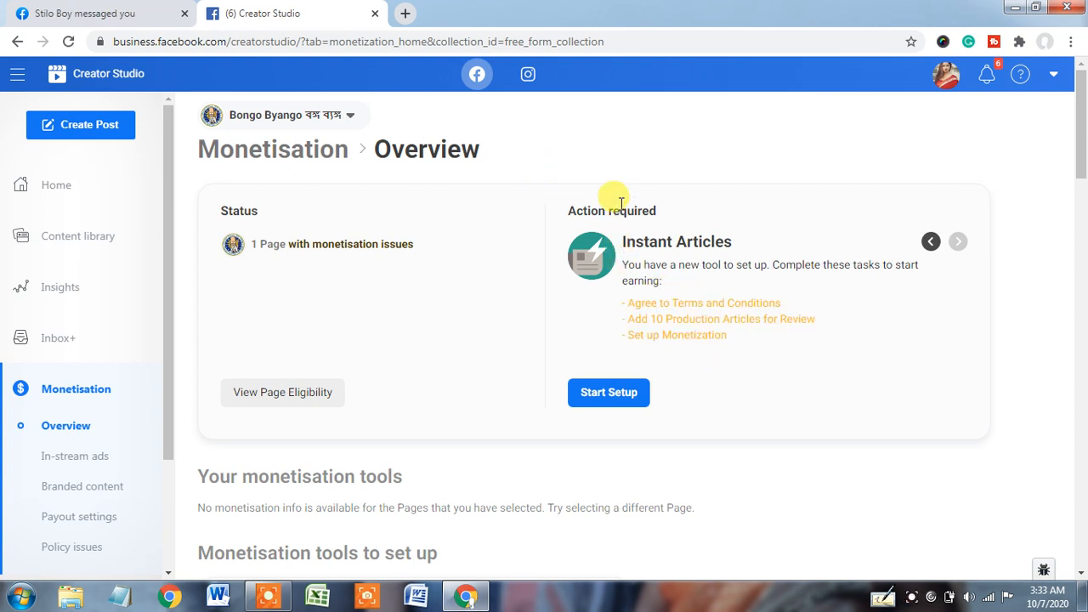
pyautogui.moveTo(567, 213); pyautogui.dragTo(663, 219)
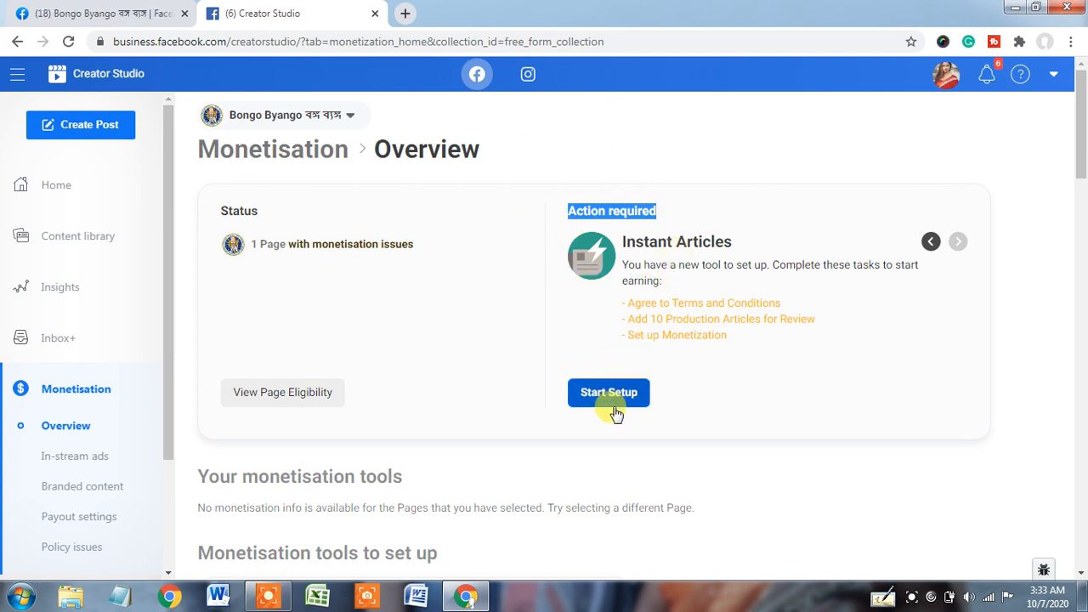
pyautogui.click(745, 429)
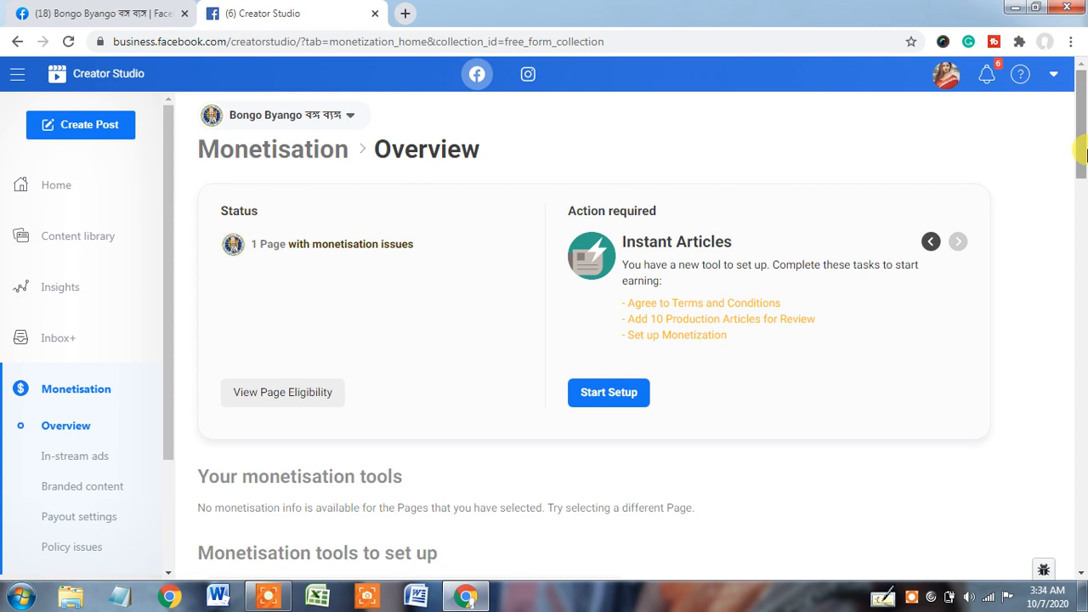
# Step: Find the Instant Articles card among the monetisation tools to set up and read its Best for section on quality content and active readership
pyautogui.scroll(-1, 1083, 158)
pyautogui.moveTo(1082, 158); pyautogui.dragTo(1081, 292)
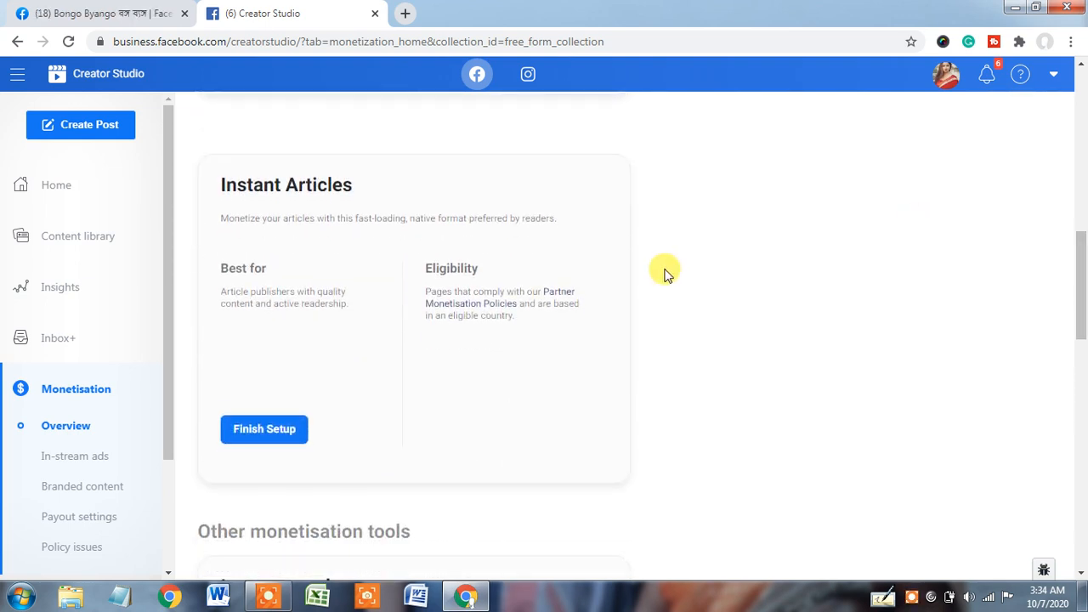
pyautogui.tripleClick(379, 186)
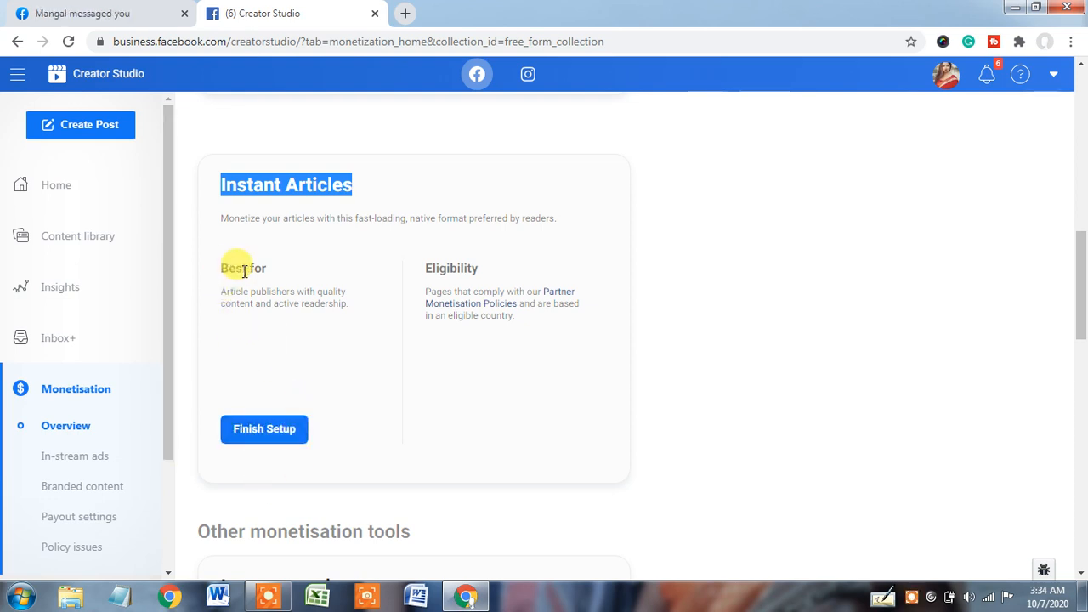
pyautogui.moveTo(218, 290); pyautogui.dragTo(361, 302)
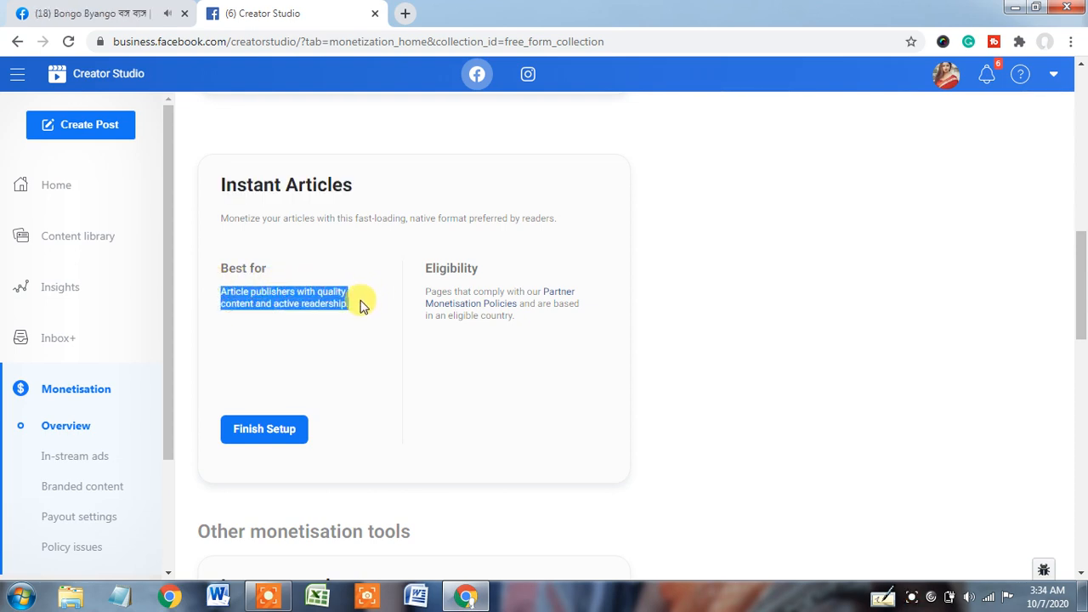
pyautogui.click(345, 308)
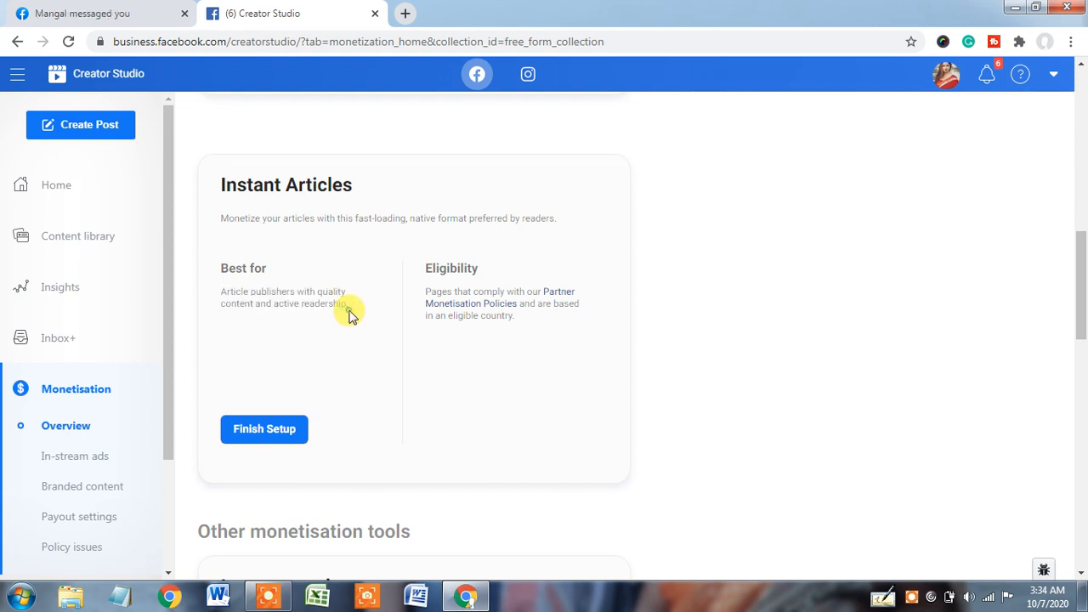
pyautogui.moveTo(273, 304); pyautogui.dragTo(369, 310)
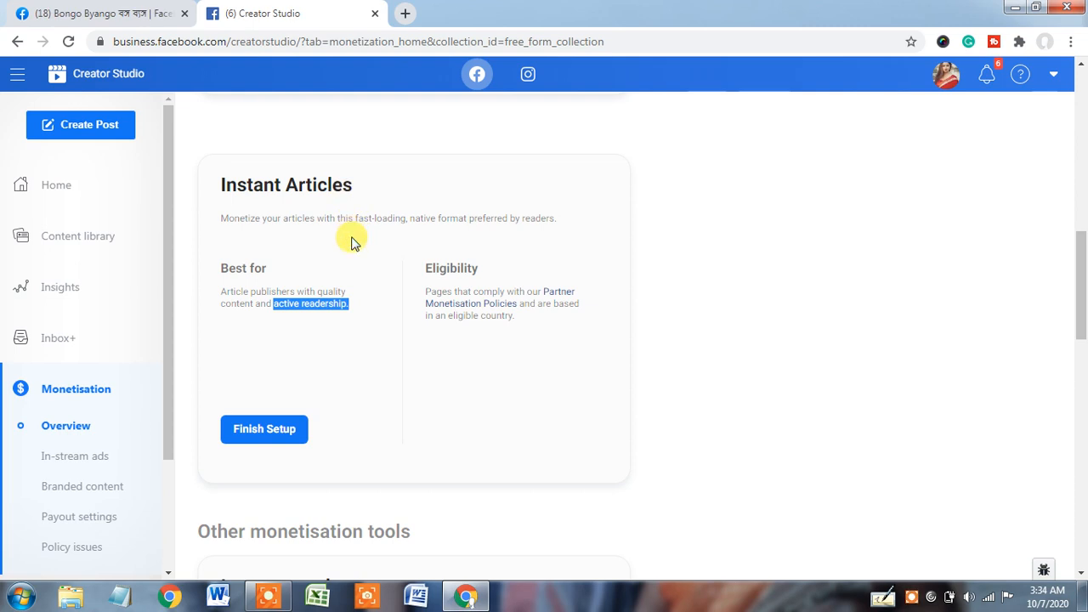
# Step: Read the Instant Articles description, focusing on the fast-loading, native format preferred by readers
pyautogui.moveTo(356, 217); pyautogui.dragTo(413, 219)
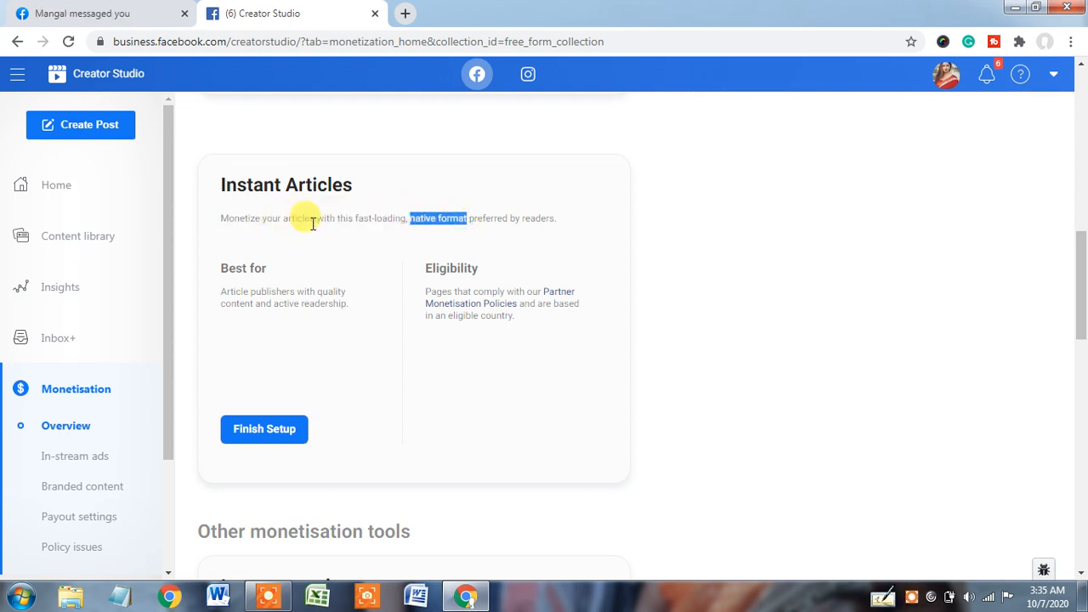
pyautogui.moveTo(356, 219); pyautogui.dragTo(411, 218)
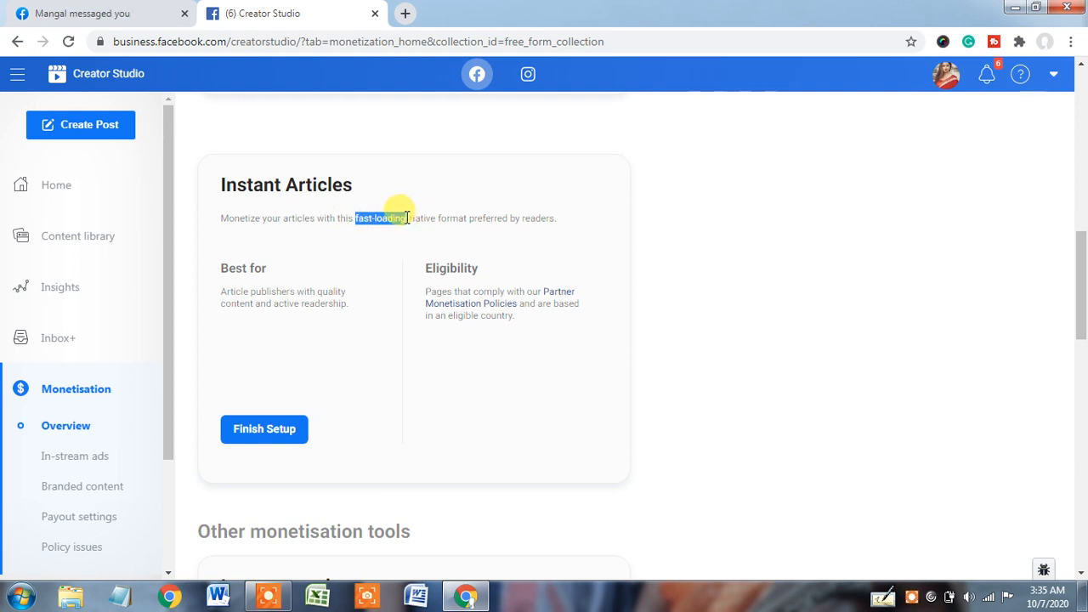
pyautogui.moveTo(411, 218); pyautogui.dragTo(568, 224)
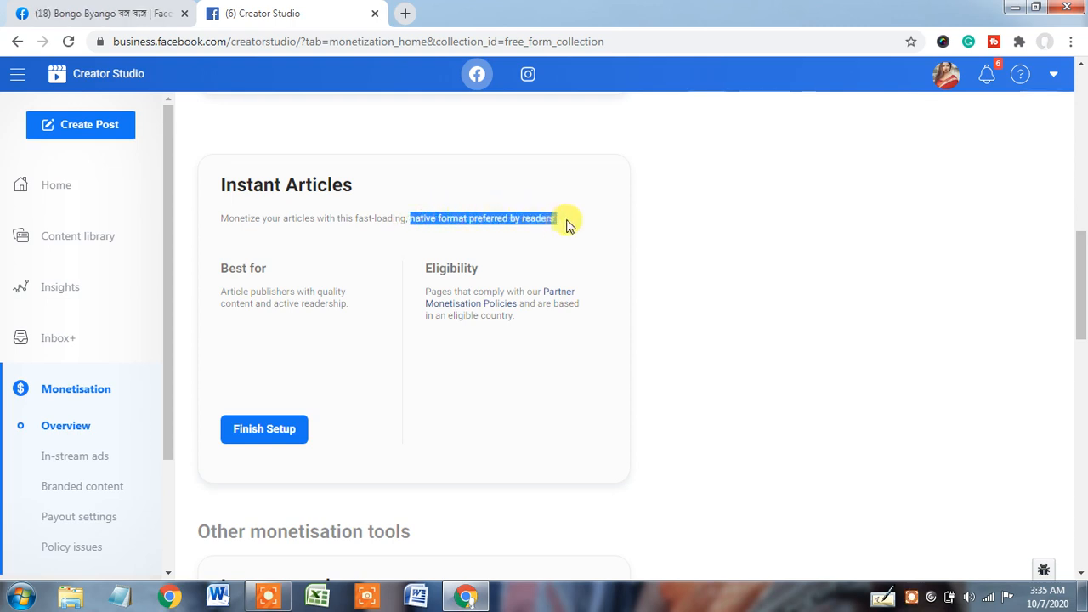
pyautogui.click(384, 253)
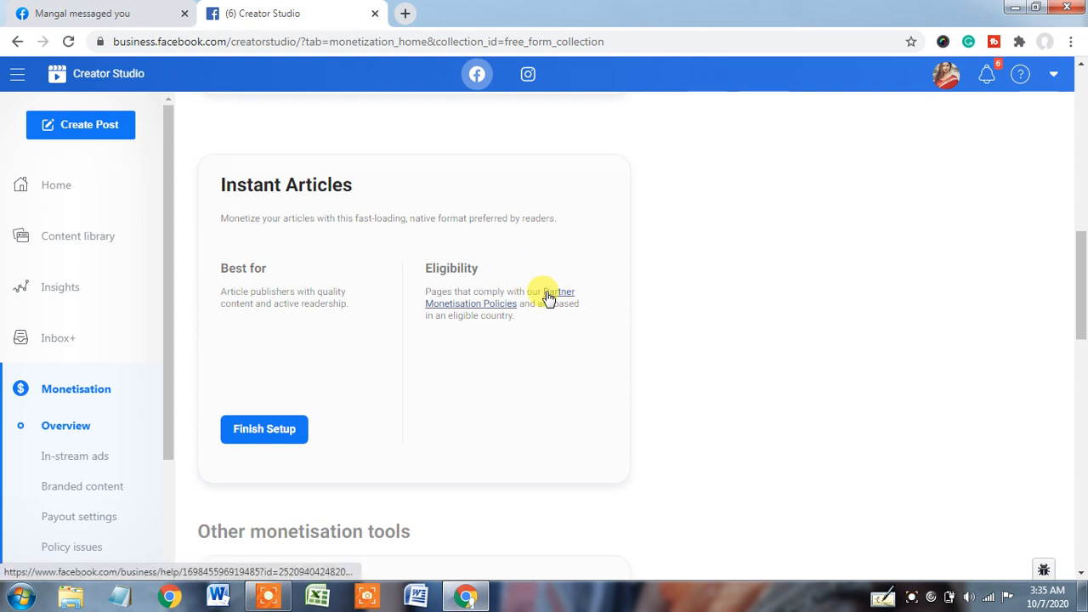
# Step: Read the Instant Articles eligibility conditions on Partner Monetisation Policies and eligible country
pyautogui.moveTo(539, 280); pyautogui.dragTo(520, 303)
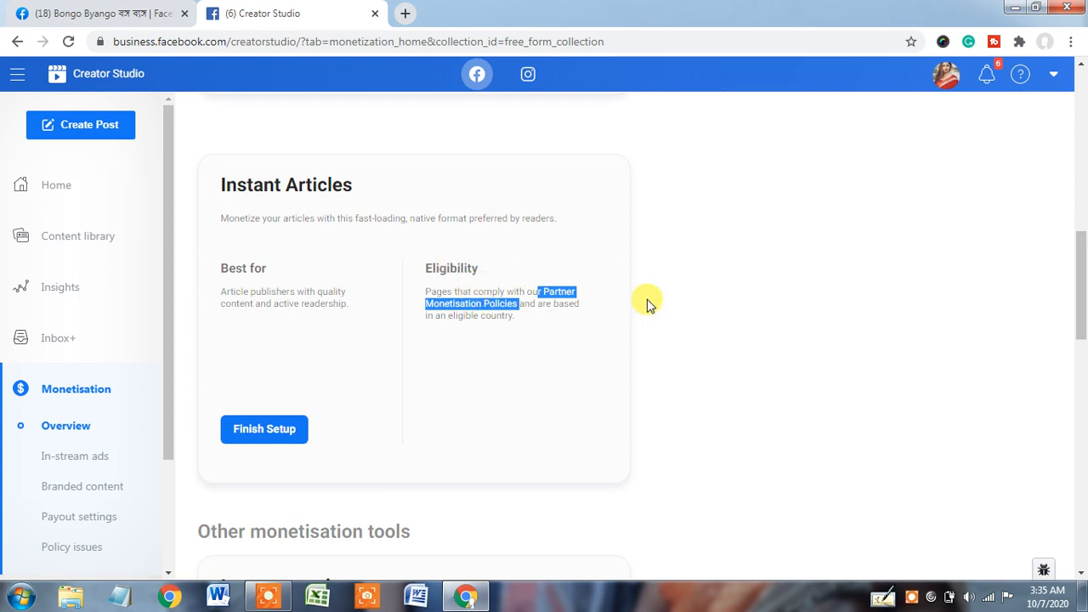
pyautogui.click(703, 306)
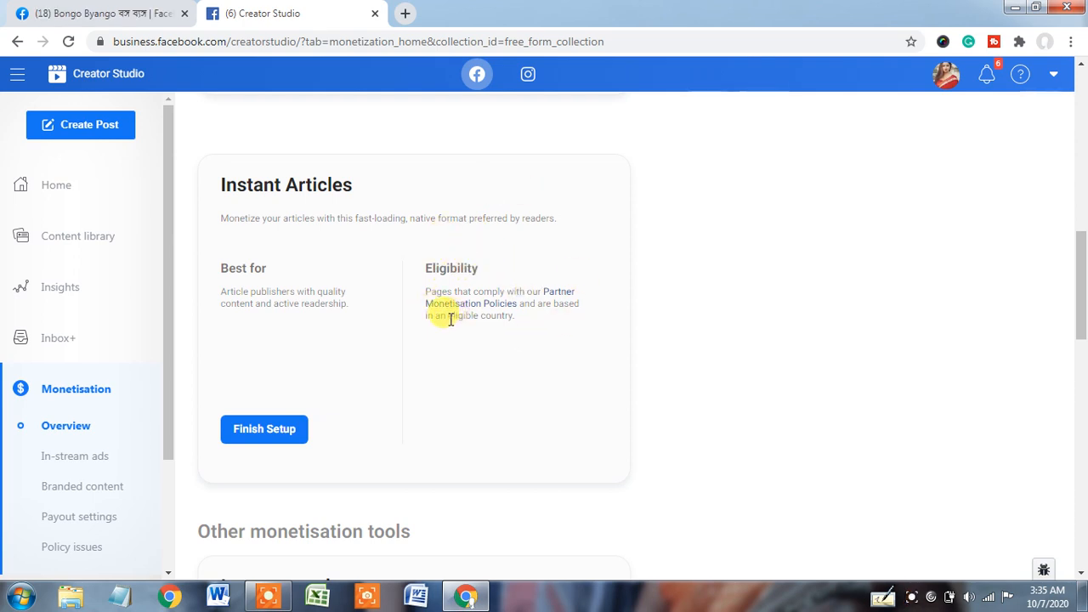
pyautogui.moveTo(450, 319); pyautogui.dragTo(519, 326)
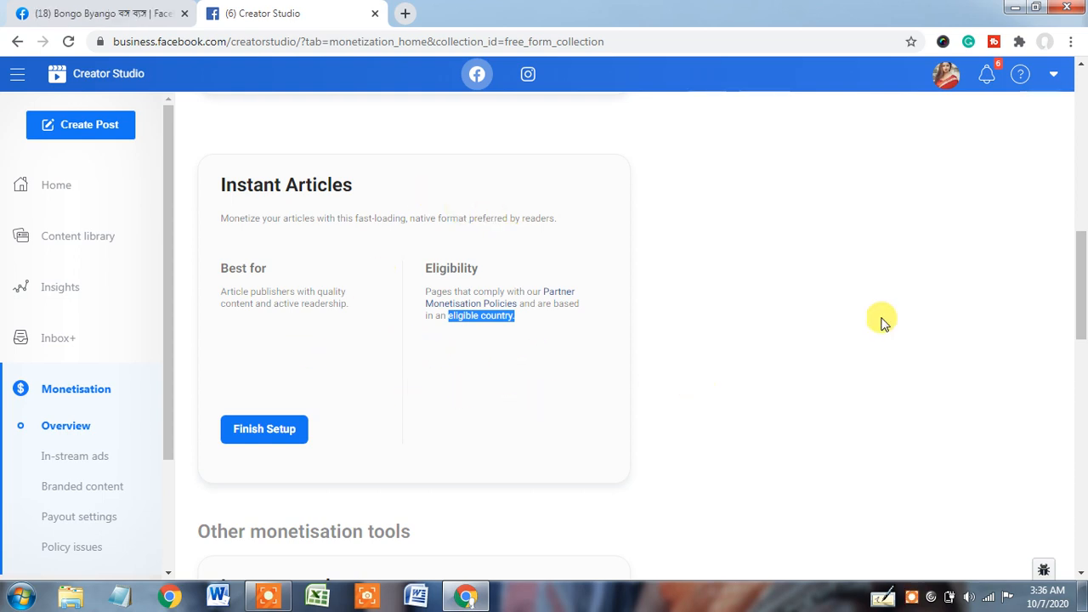
# Step: Start the Instant Articles setup from the Action required card and read through its setup tasks, including agreeing to the terms
pyautogui.moveTo(1083, 313); pyautogui.dragTo(1081, 151)
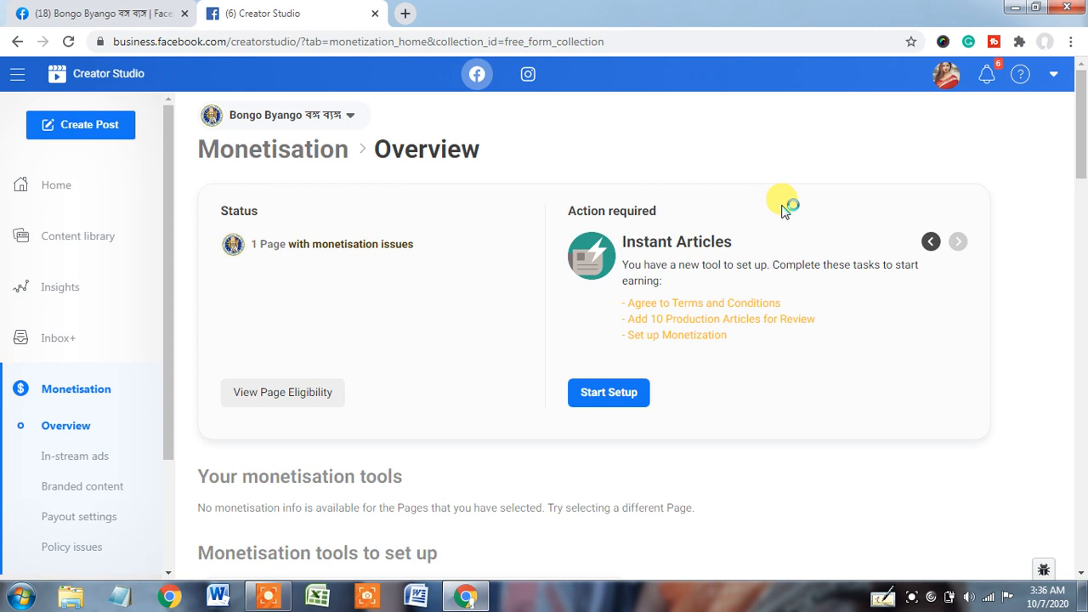
pyautogui.click(608, 396)
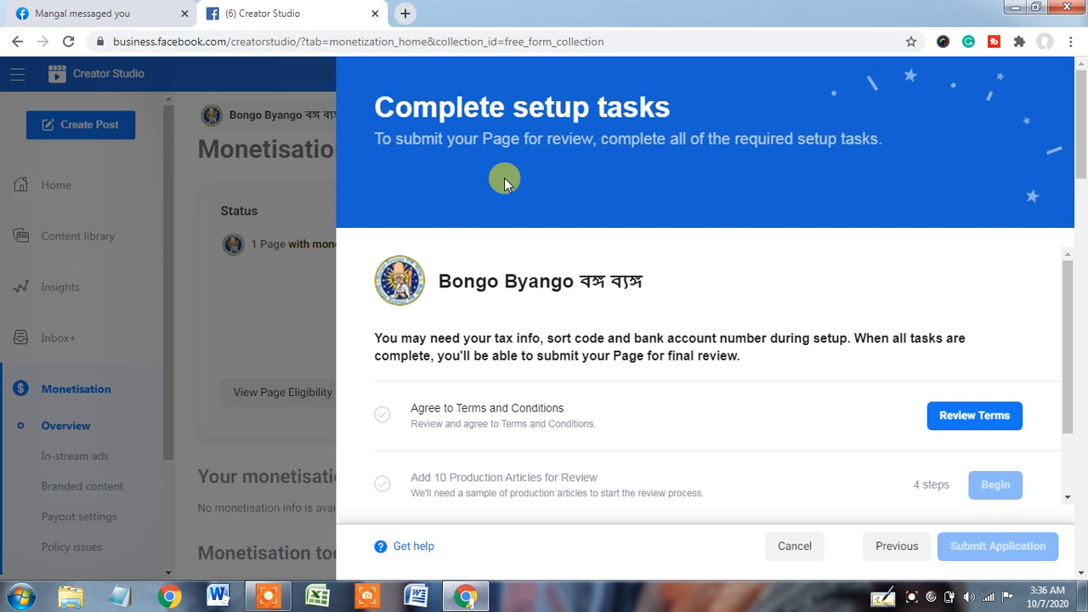
pyautogui.moveTo(374, 107); pyautogui.dragTo(690, 119)
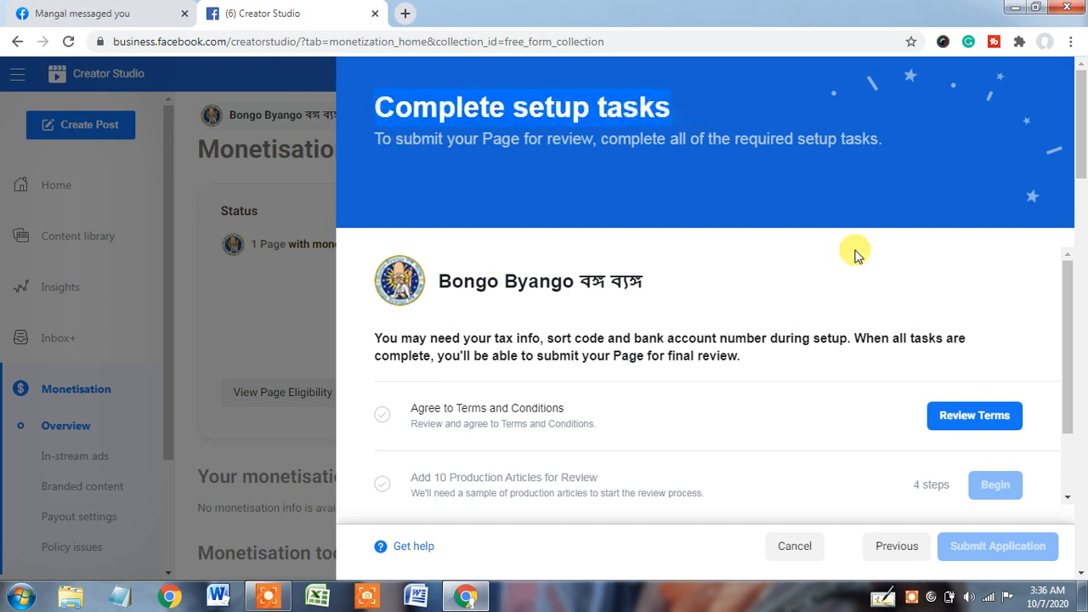
pyautogui.moveTo(1067, 335); pyautogui.dragTo(1064, 420)
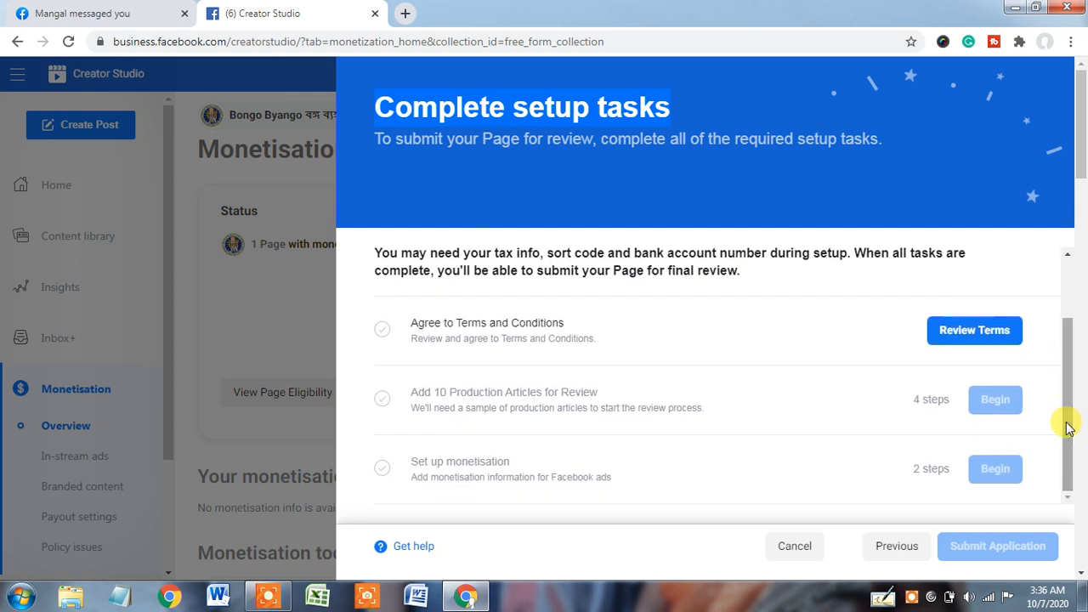
pyautogui.moveTo(413, 323); pyautogui.dragTo(487, 325)
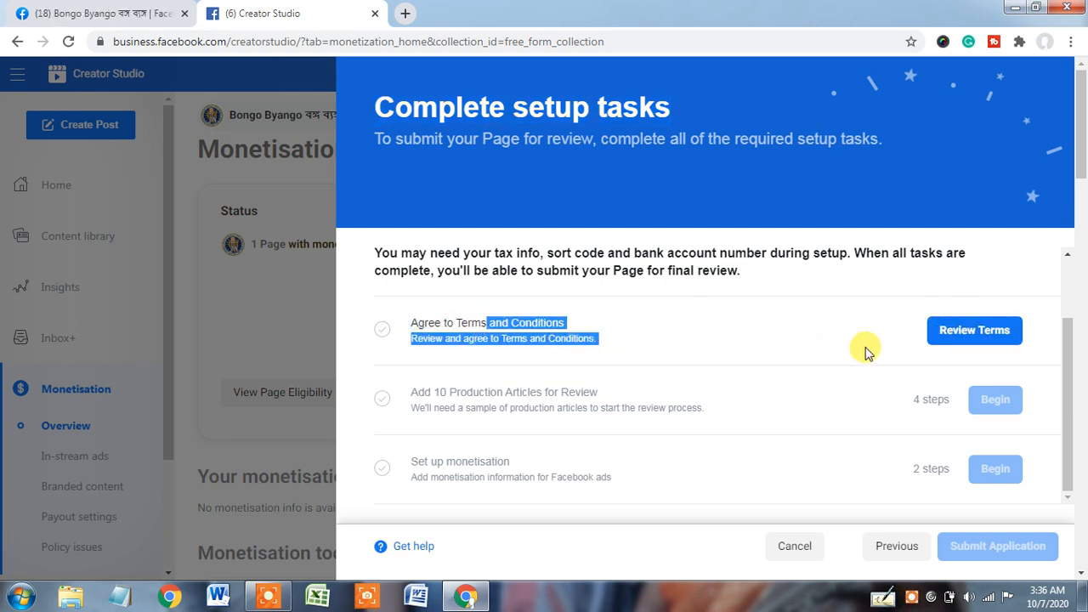
# Step: Open the Instant Articles Terms and Conditions for review and read through the policies as far as Ad Sales and Serving
pyautogui.click(974, 336)
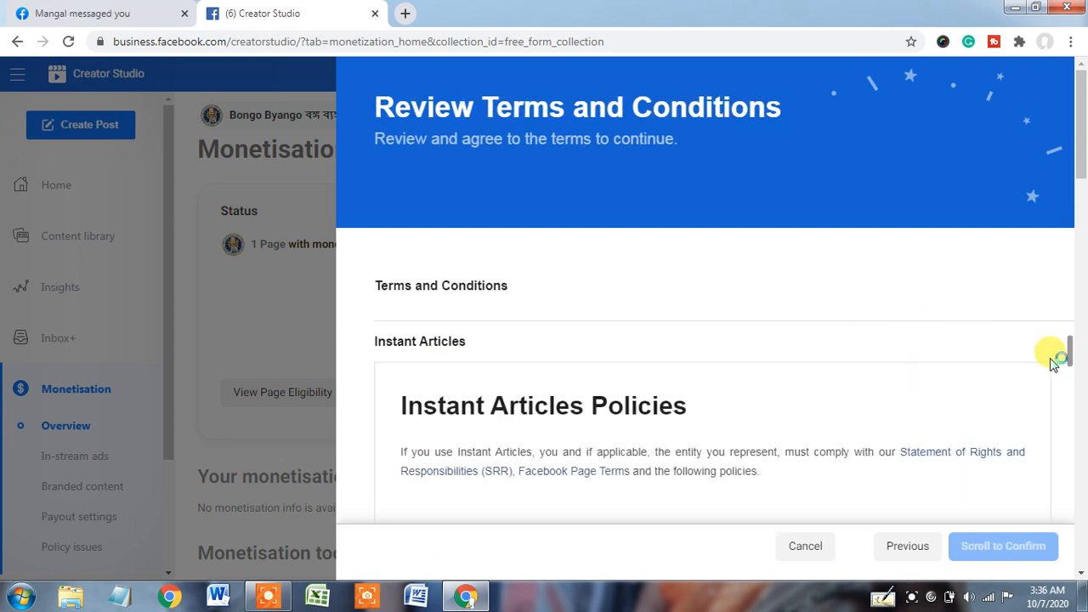
pyautogui.moveTo(1065, 354); pyautogui.dragTo(1069, 423)
pyautogui.moveTo(1066, 425); pyautogui.dragTo(1068, 442)
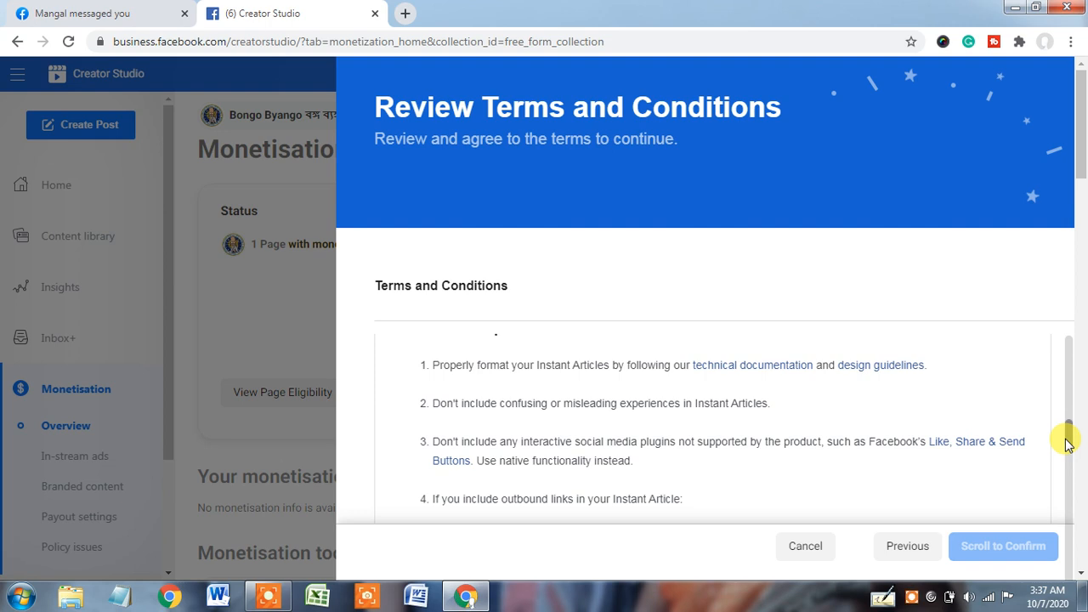
pyautogui.moveTo(1066, 441); pyautogui.dragTo(1061, 469)
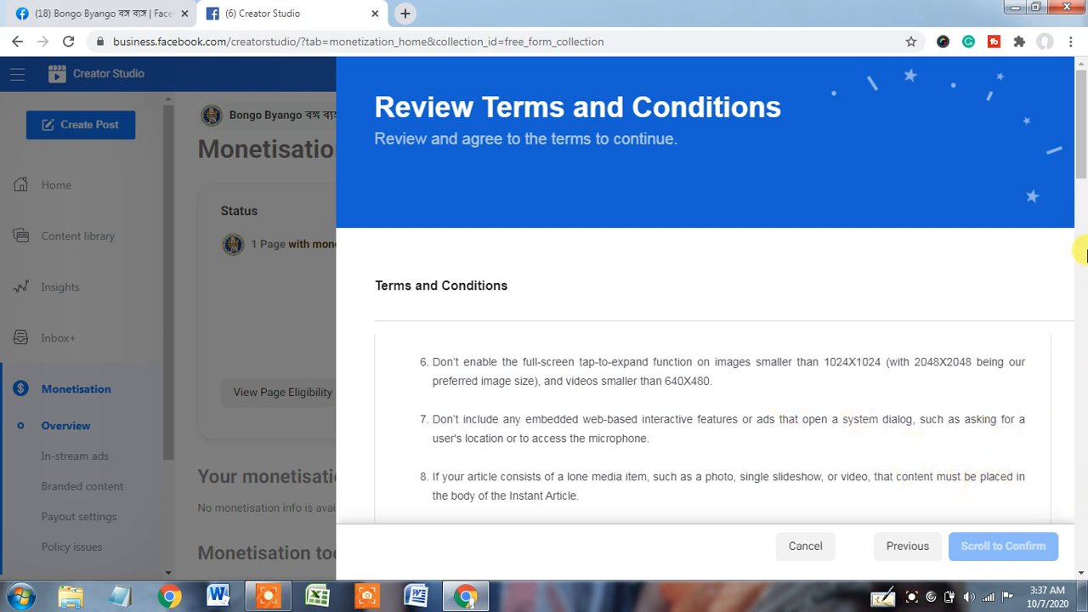
pyautogui.scroll(-3, 1070, 473)
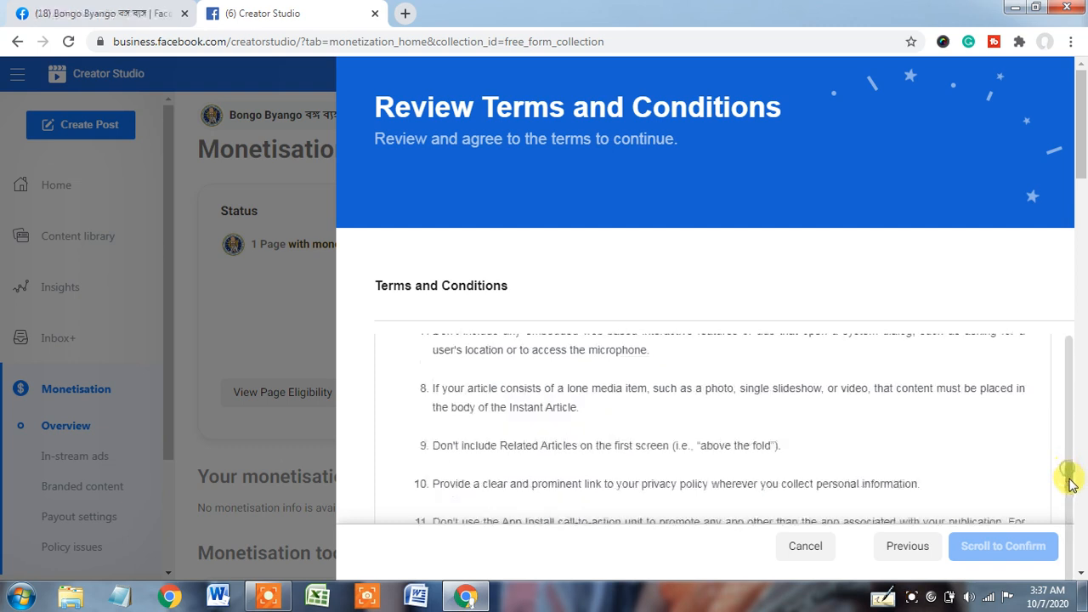
pyautogui.scroll(-10, 1069, 502)
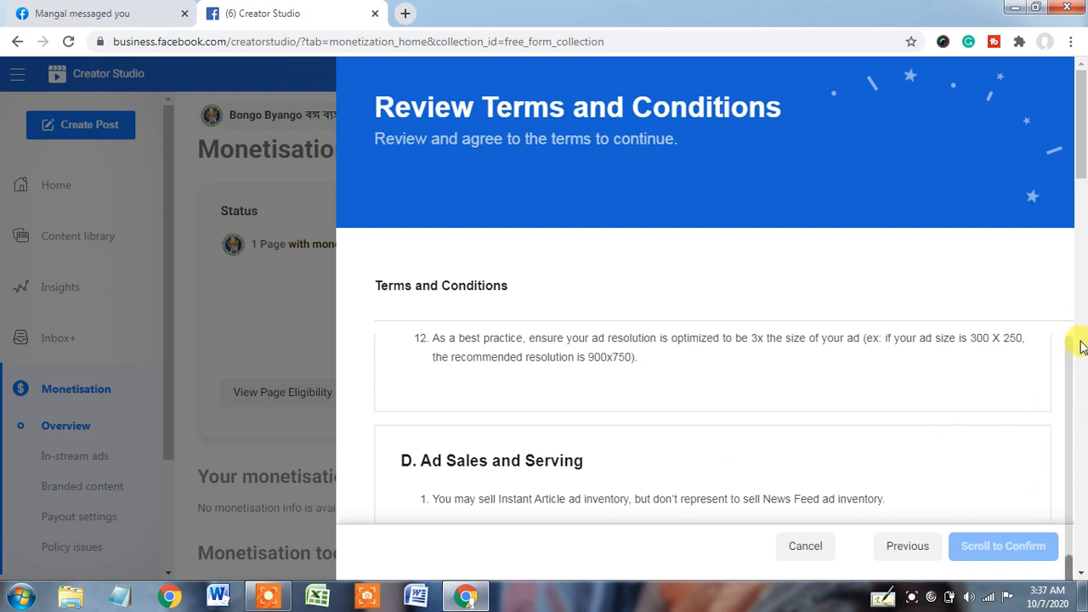
# Step: Try to reach the end of the Terms and Conditions so they can be confirmed, and cancel the review
pyautogui.moveTo(1069, 571); pyautogui.dragTo(1071, 588)
pyautogui.click(1080, 573)
pyautogui.click(1081, 574)
pyautogui.click(1081, 574)
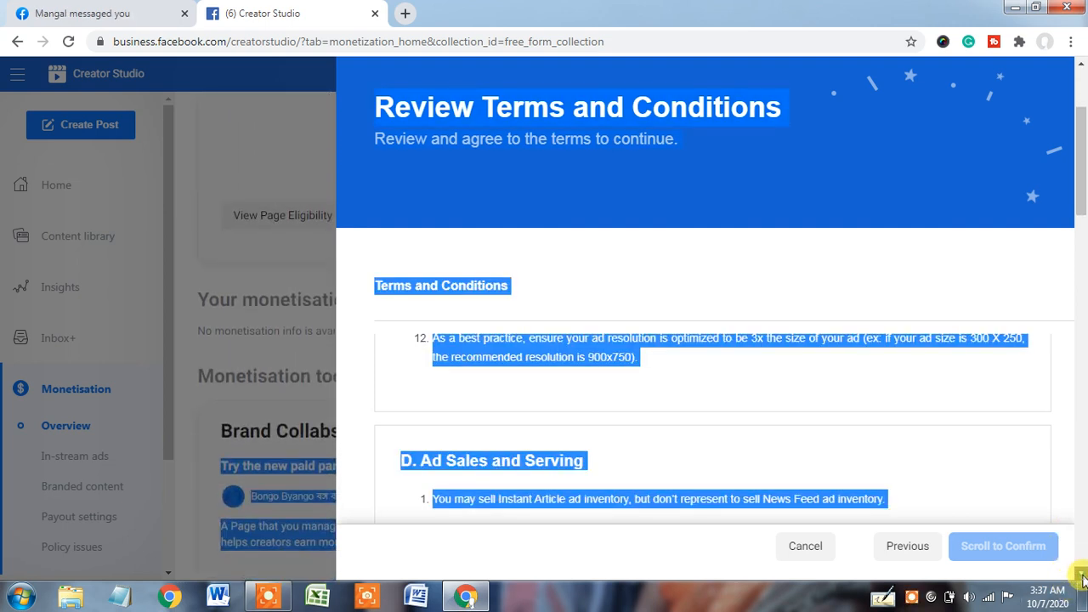
pyautogui.click(764, 450)
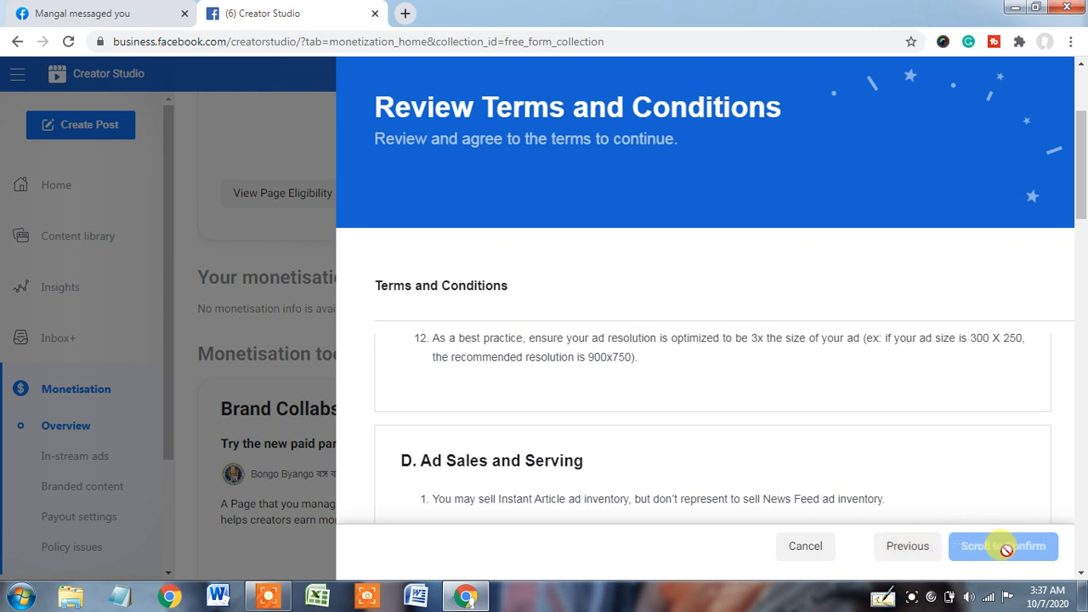
pyautogui.click(1057, 494)
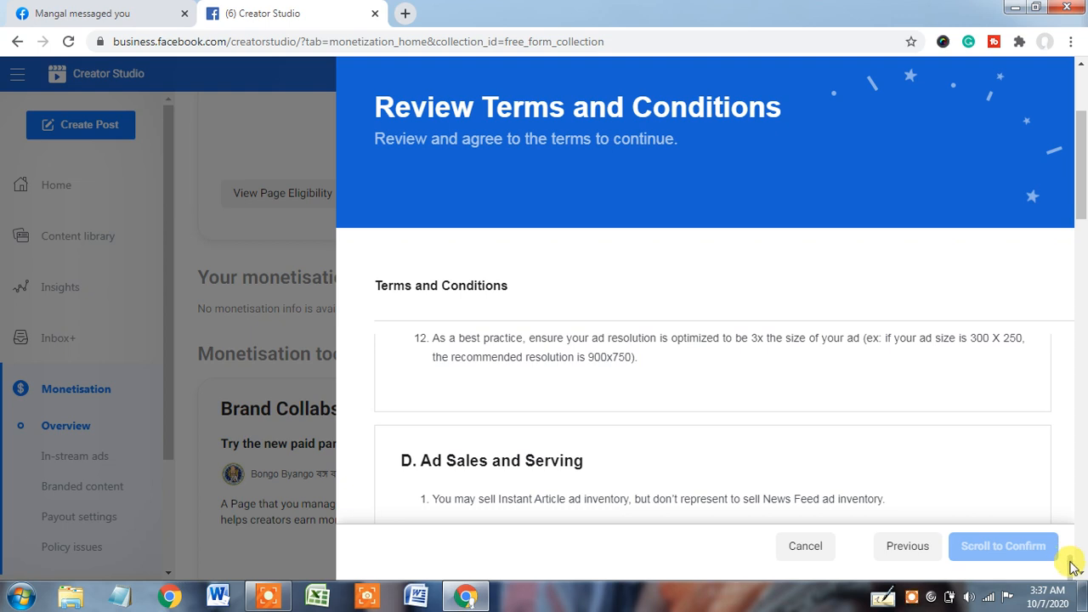
pyautogui.hotkey('ctrl', 'a')
pyautogui.scroll(-2, 1073, 568)
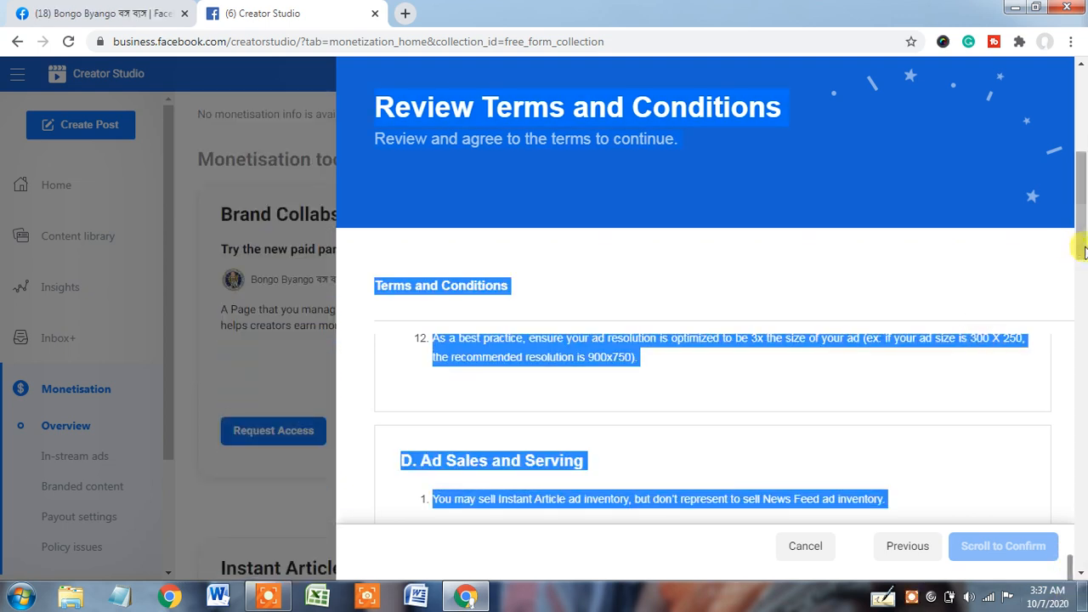
pyautogui.scroll(-1, 1076, 238)
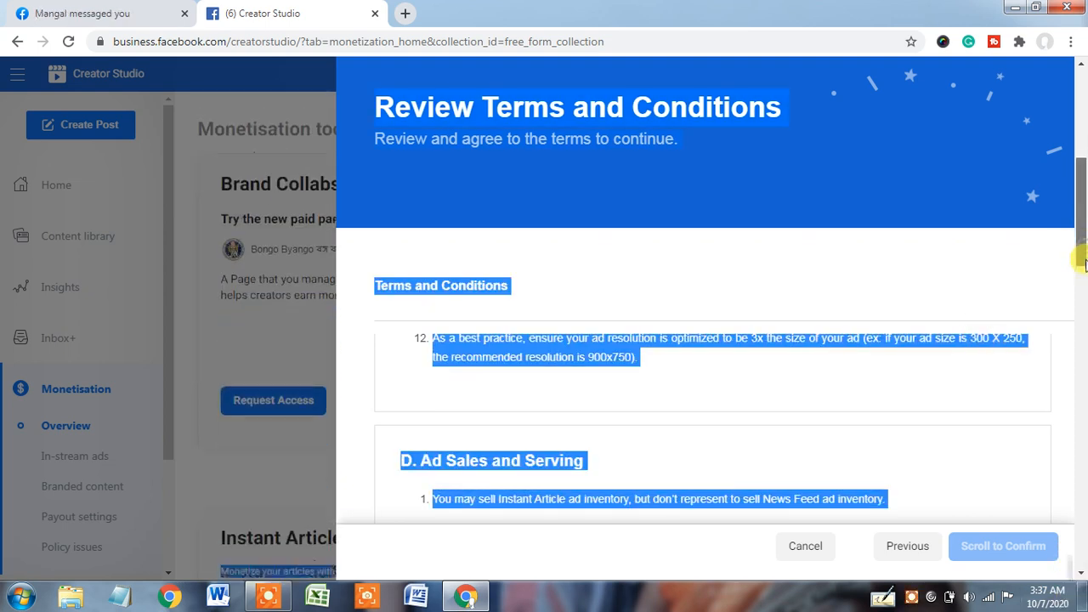
pyautogui.click(1069, 570)
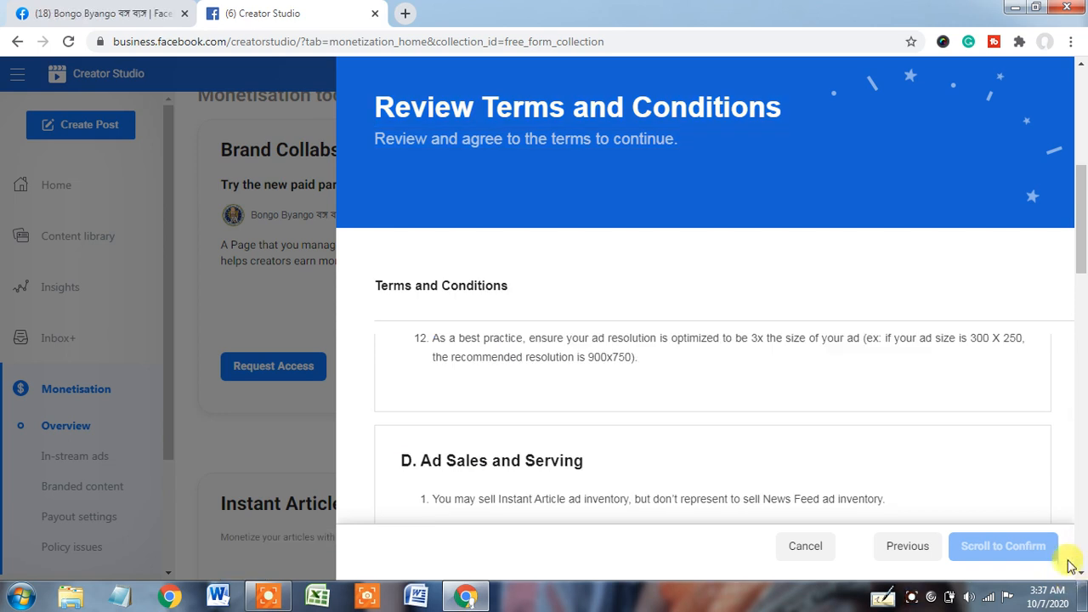
pyautogui.scroll(-1, 1073, 570)
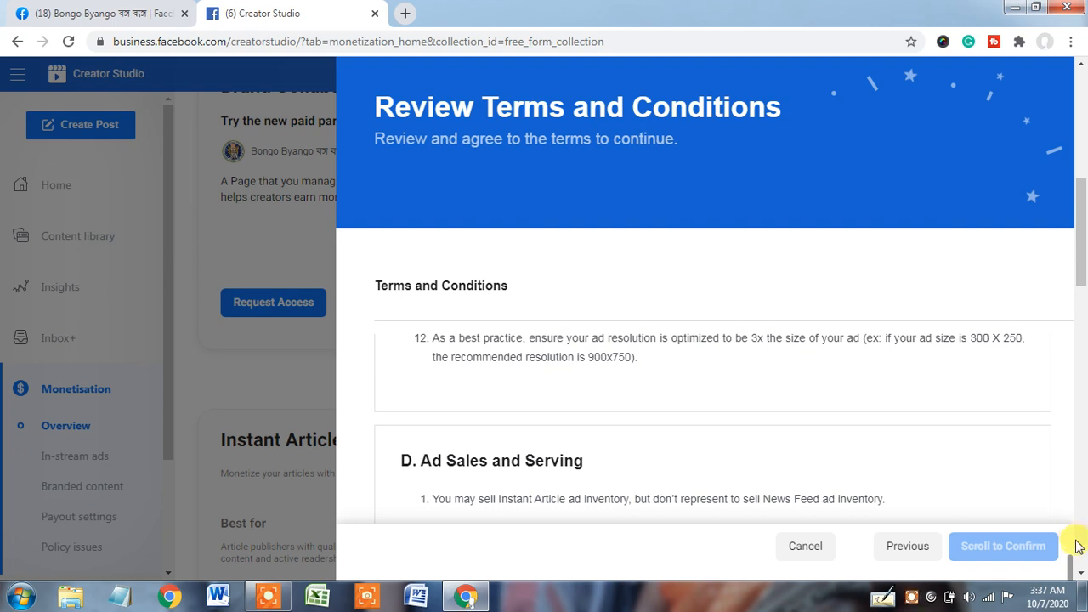
pyautogui.moveTo(1069, 562); pyautogui.dragTo(1072, 592)
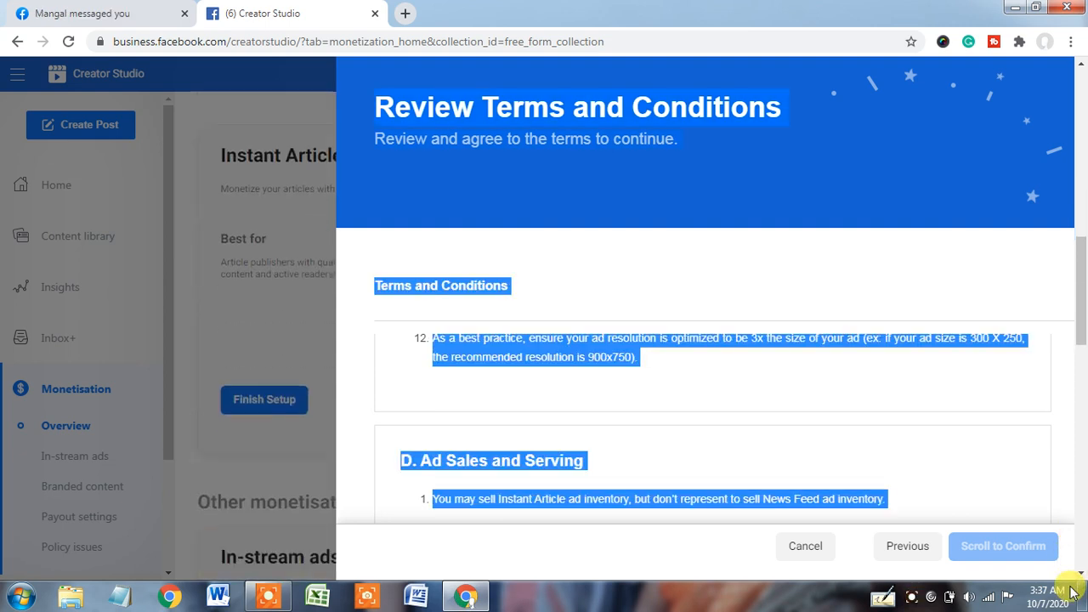
pyautogui.click(937, 408)
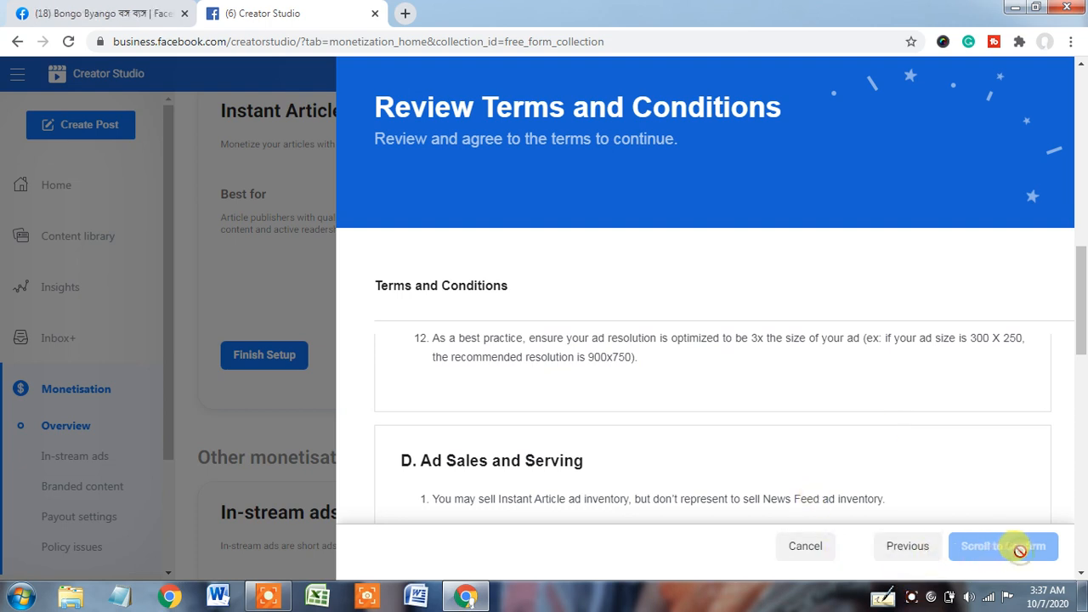
pyautogui.click(809, 547)
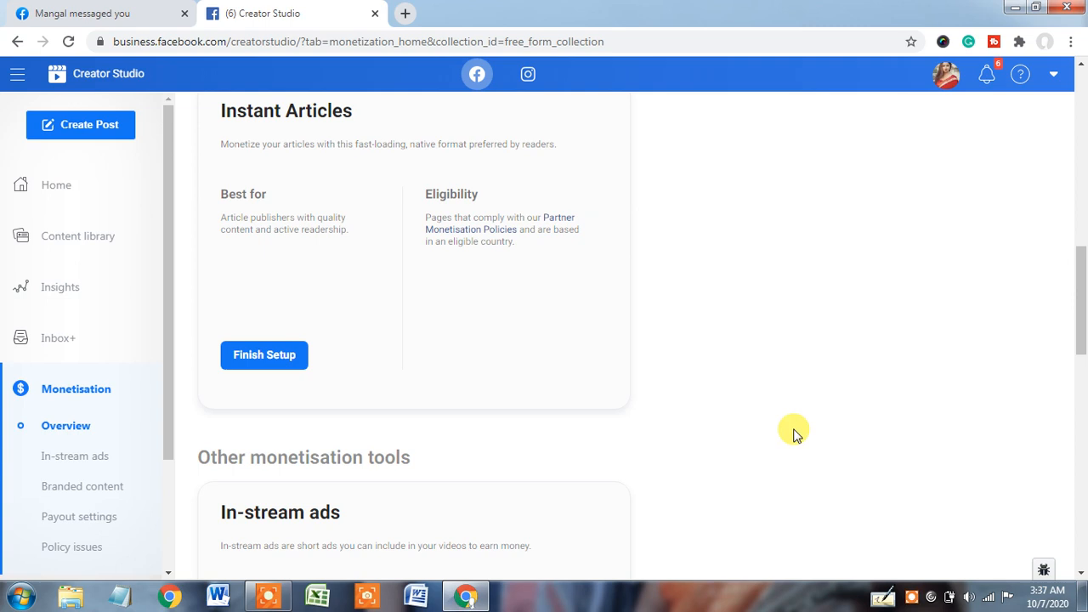
# Step: Reopen the Instant Articles setup from the Action required card and bring up its full list of setup tasks
pyautogui.moveTo(1080, 312); pyautogui.dragTo(1084, 158)
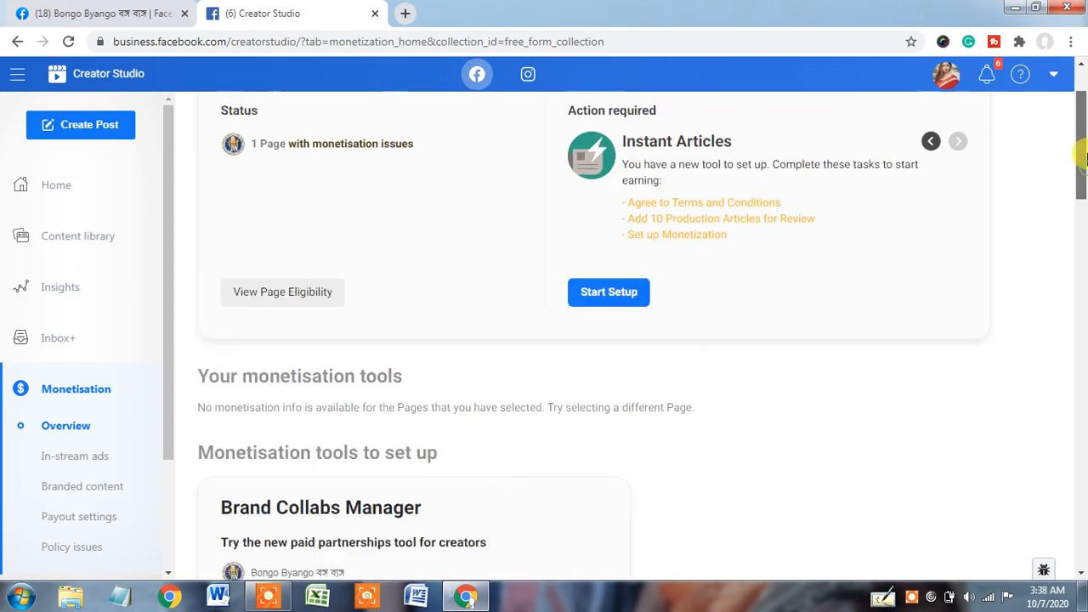
pyautogui.click(633, 302)
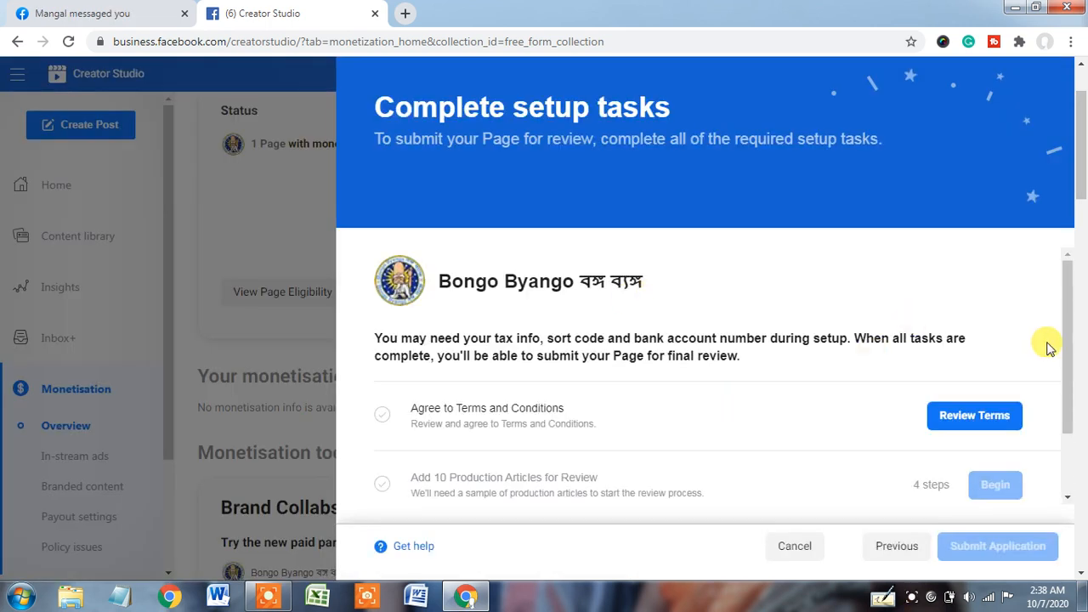
pyautogui.moveTo(1068, 352); pyautogui.dragTo(1064, 414)
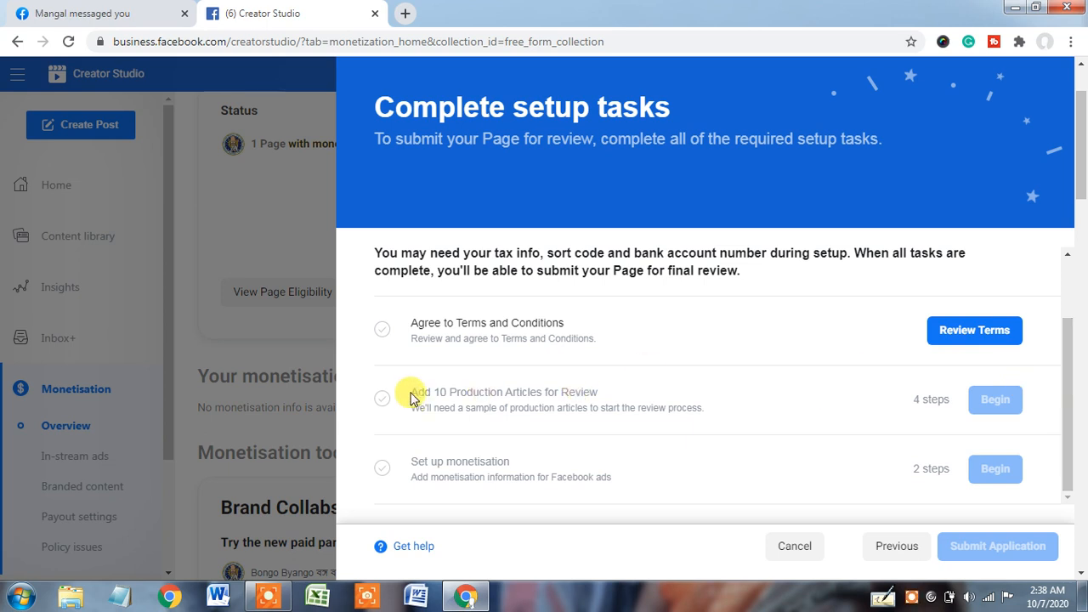
# Step: Highlight and read the Add 10 Production Articles for Review and Set up monetisation tasks, and cancel the Instant Articles setup
pyautogui.moveTo(412, 397); pyautogui.dragTo(478, 389)
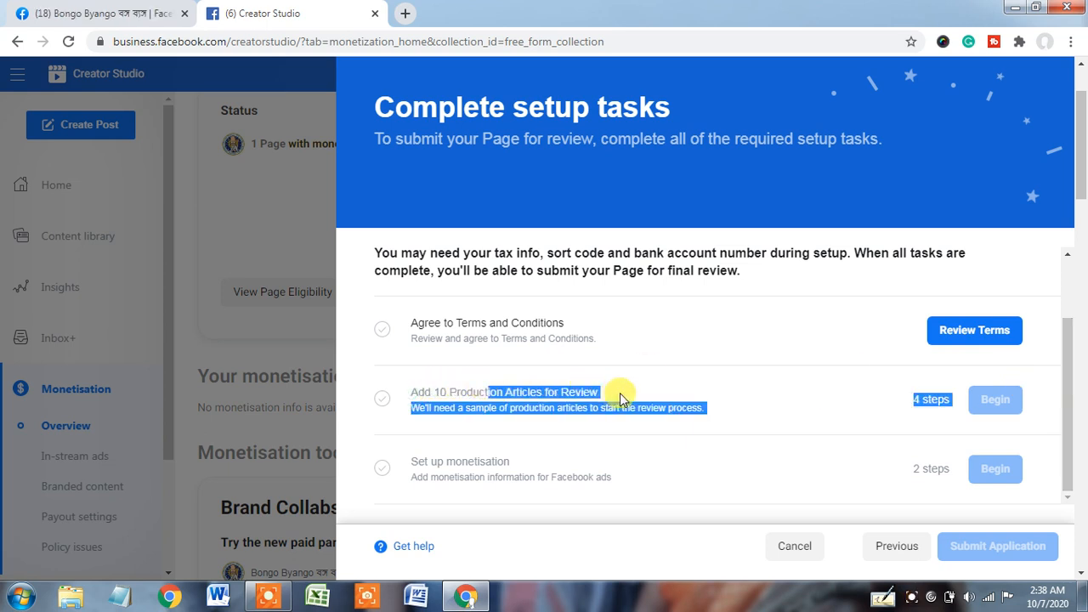
pyautogui.click(966, 400)
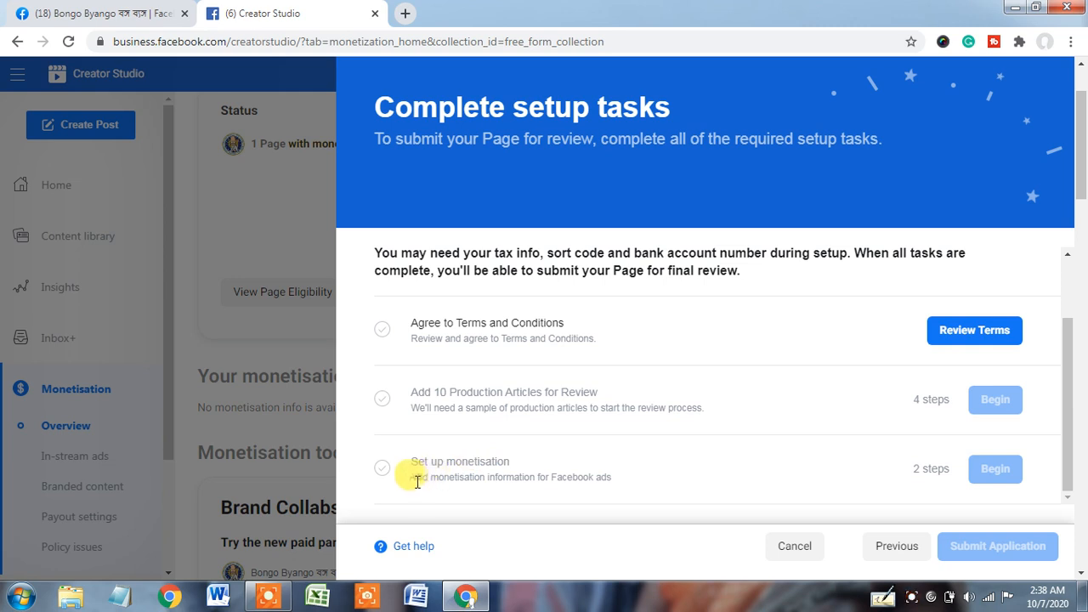
pyautogui.moveTo(411, 480); pyautogui.dragTo(638, 484)
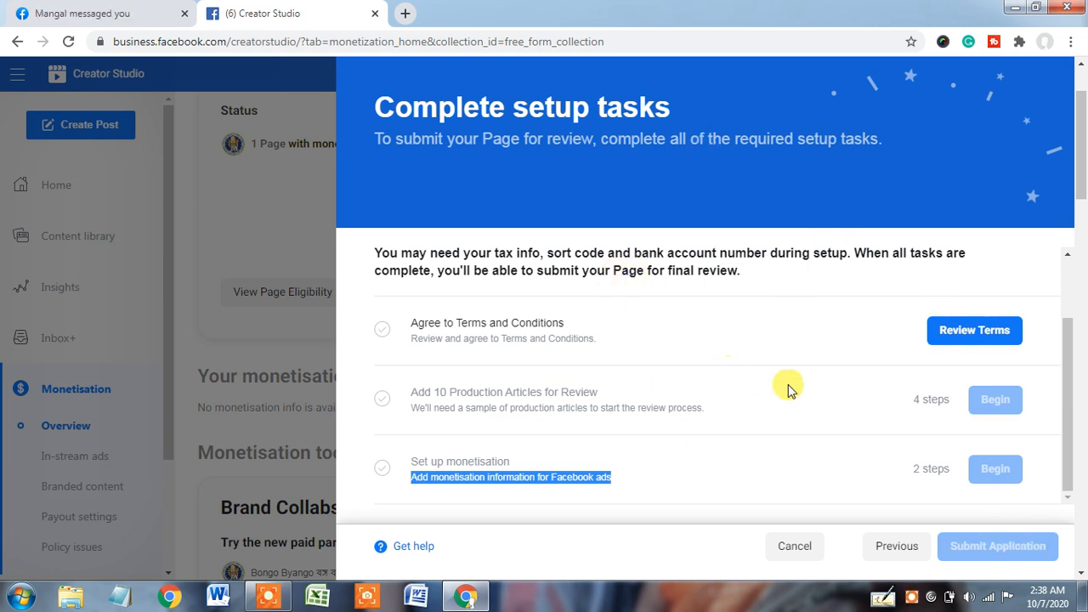
pyautogui.moveTo(405, 389); pyautogui.dragTo(441, 393)
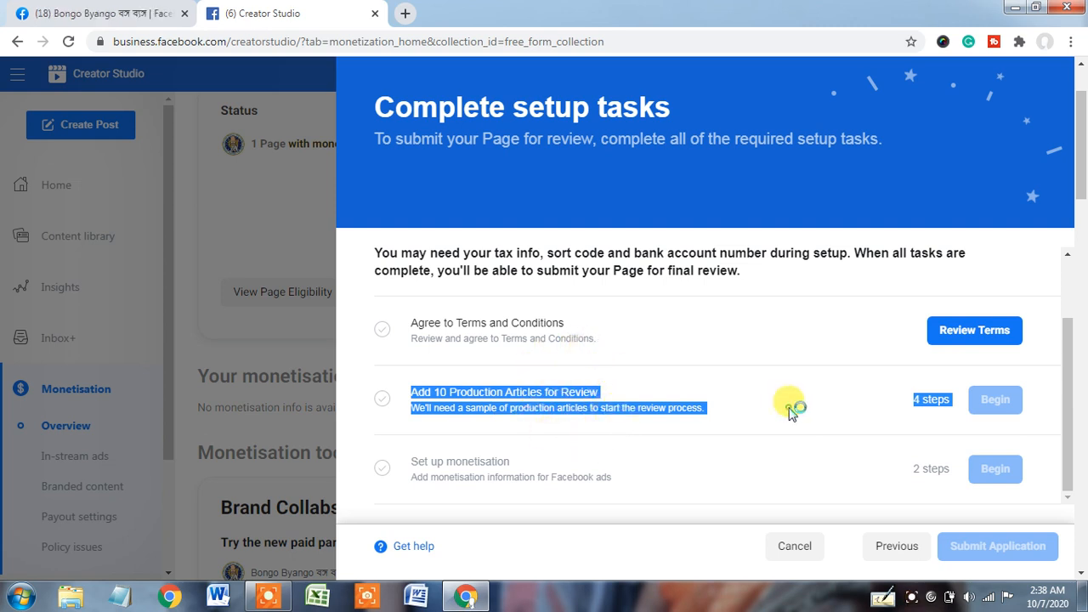
pyautogui.click(791, 412)
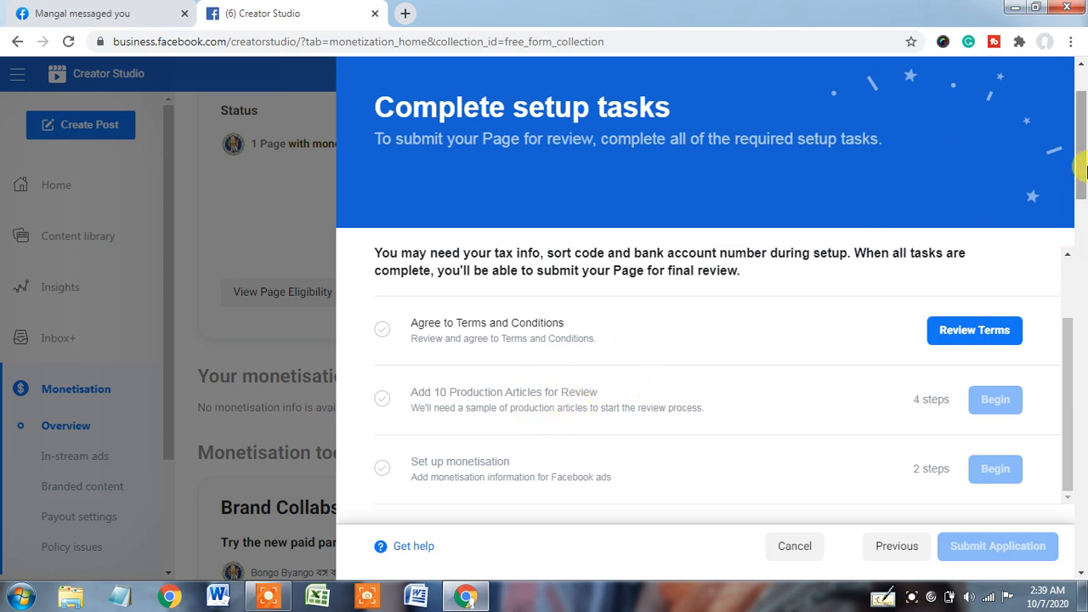
pyautogui.scroll(1, 1081, 145)
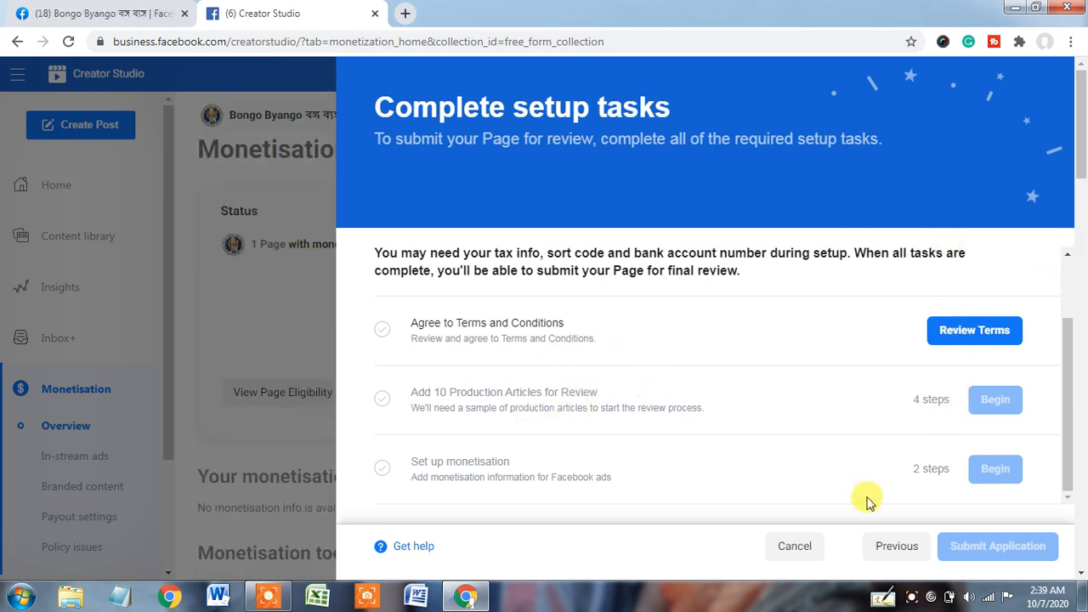
pyautogui.click(796, 553)
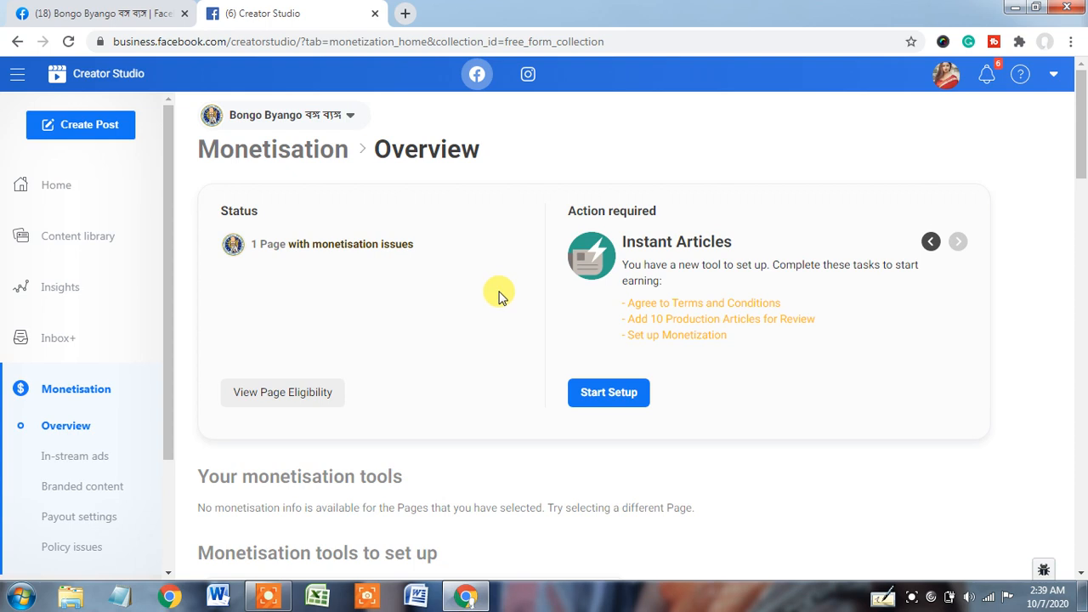
pyautogui.click(605, 400)
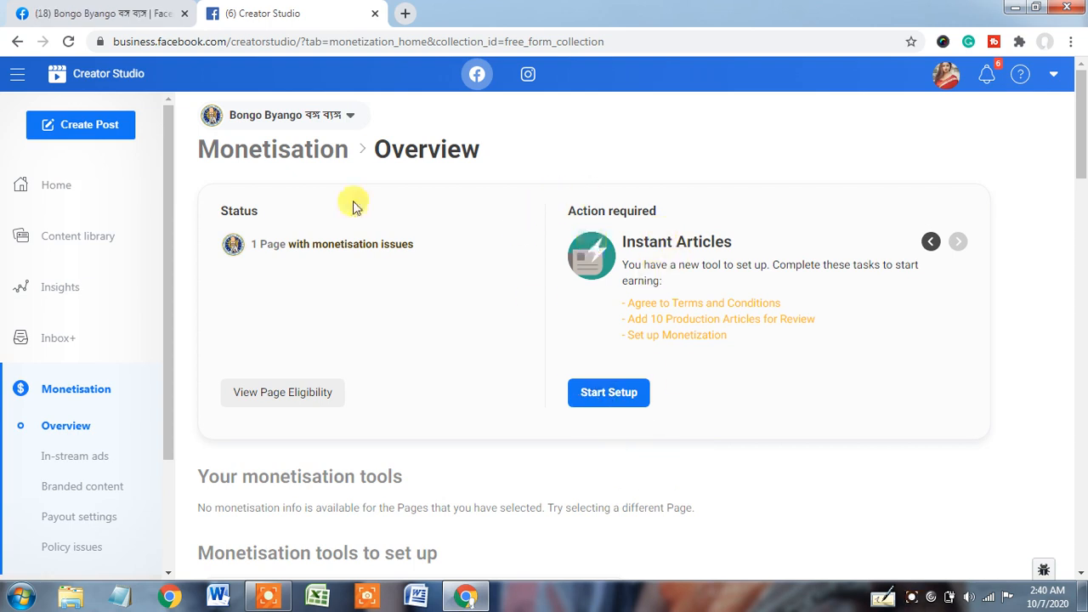
# Step: Open the Page & permission settings to view the page's followers and roles
pyautogui.scroll(-2, 165, 412)
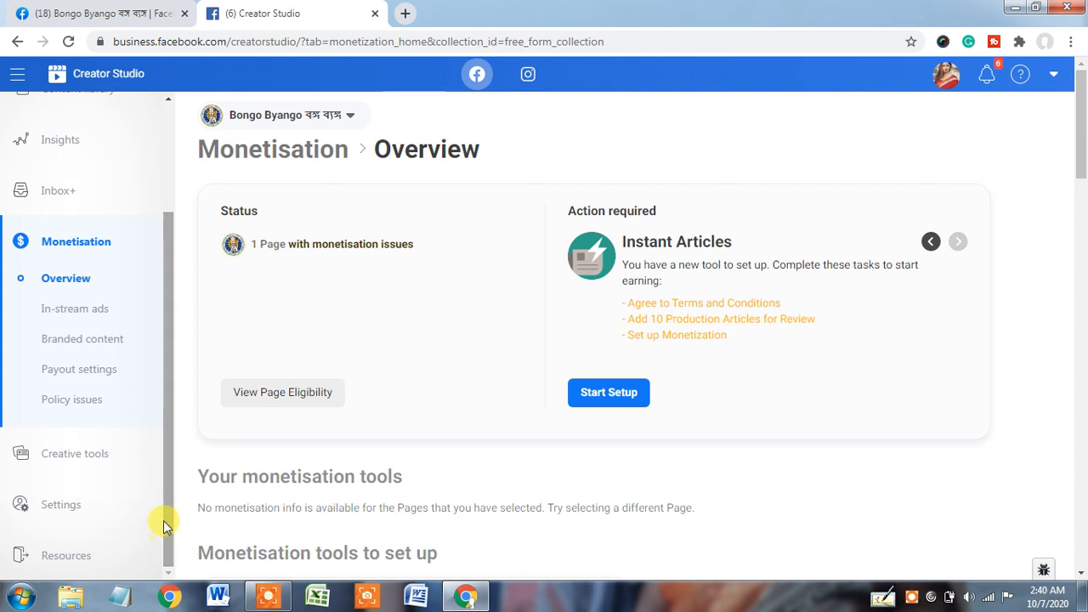
pyautogui.moveTo(163, 518); pyautogui.dragTo(164, 588)
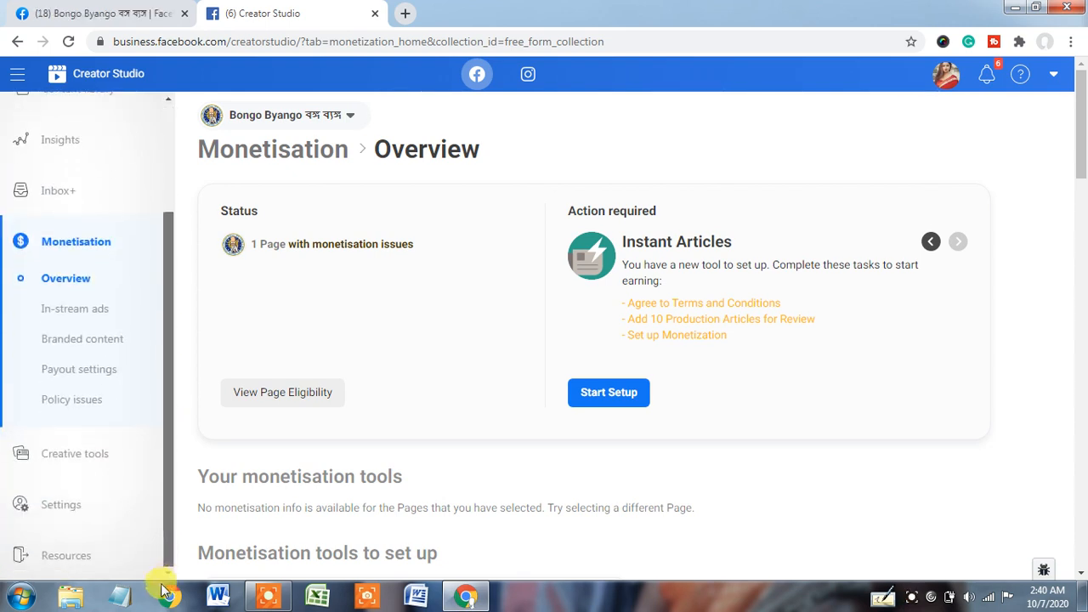
pyautogui.click(66, 510)
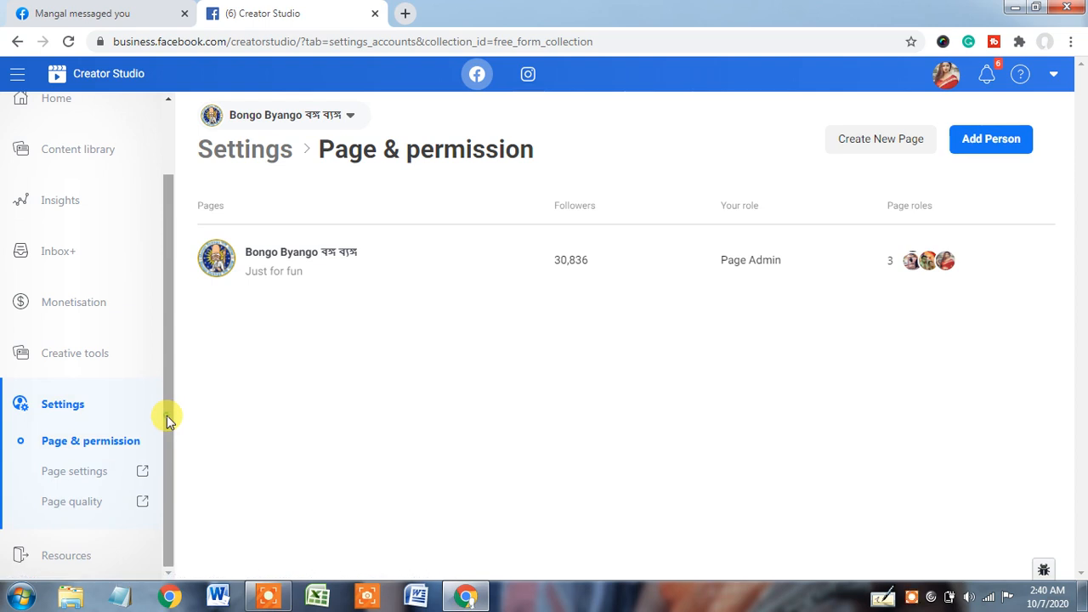
# Step: Return to the Monetisation overview and bring up the Instant Articles card under Action required
pyautogui.click(66, 304)
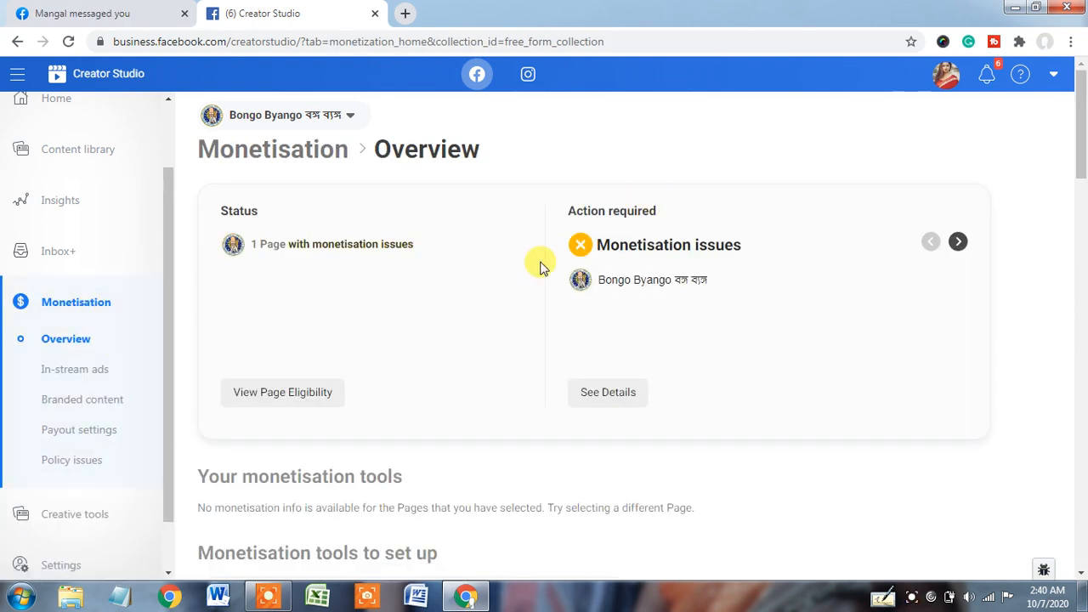
pyautogui.click(958, 243)
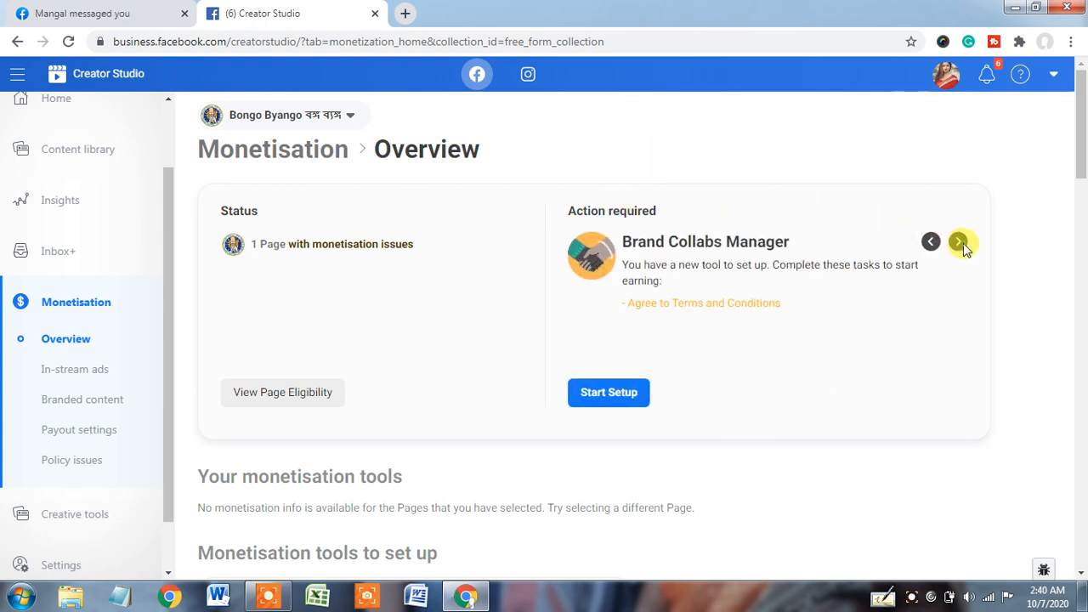
pyautogui.click(958, 243)
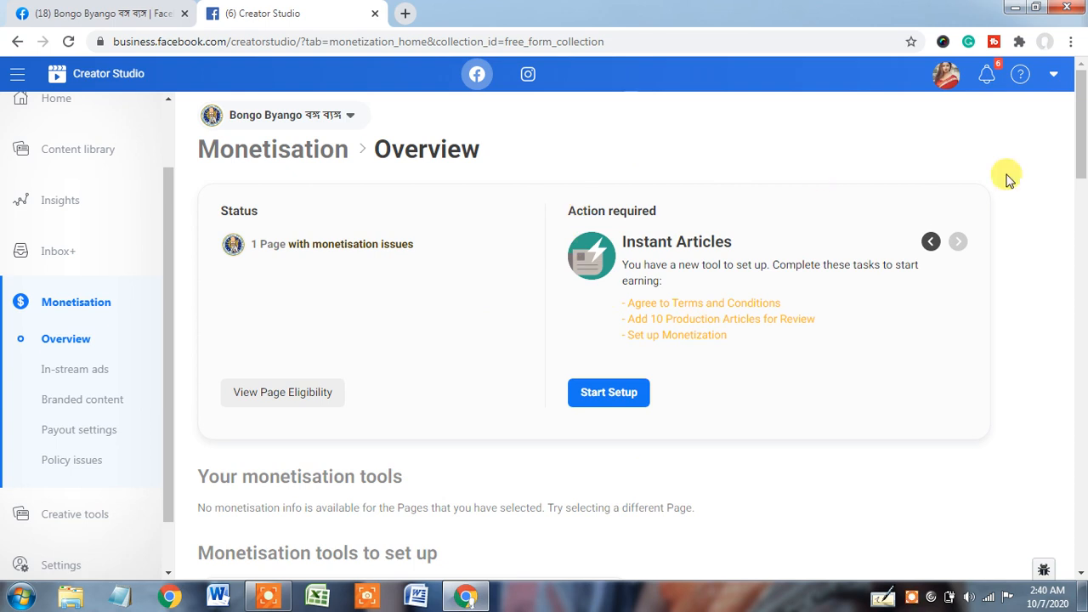
# Step: Examine the Instant Articles entry among the monetisation tools to set up, including who it is best for and its eligibility rules
pyautogui.moveTo(1082, 136); pyautogui.dragTo(1081, 300)
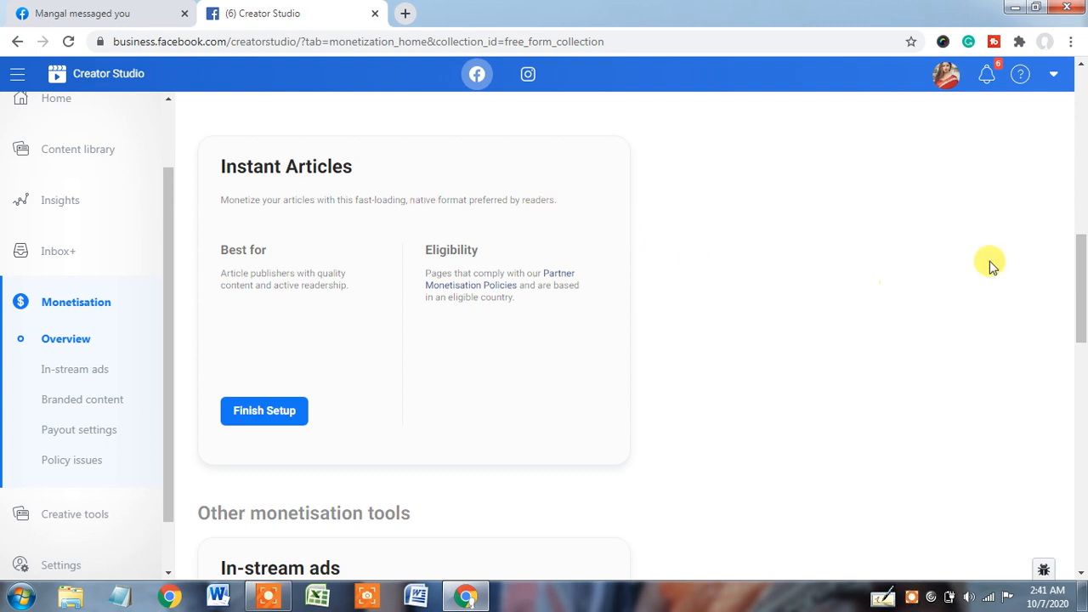
pyautogui.scroll(1, 1081, 264)
pyautogui.moveTo(1081, 263)
pyautogui.mouseDown()
pyautogui.moveTo(1080, 227)
pyautogui.moveTo(1081, 269)
pyautogui.mouseUp()
pyautogui.click(266, 593)
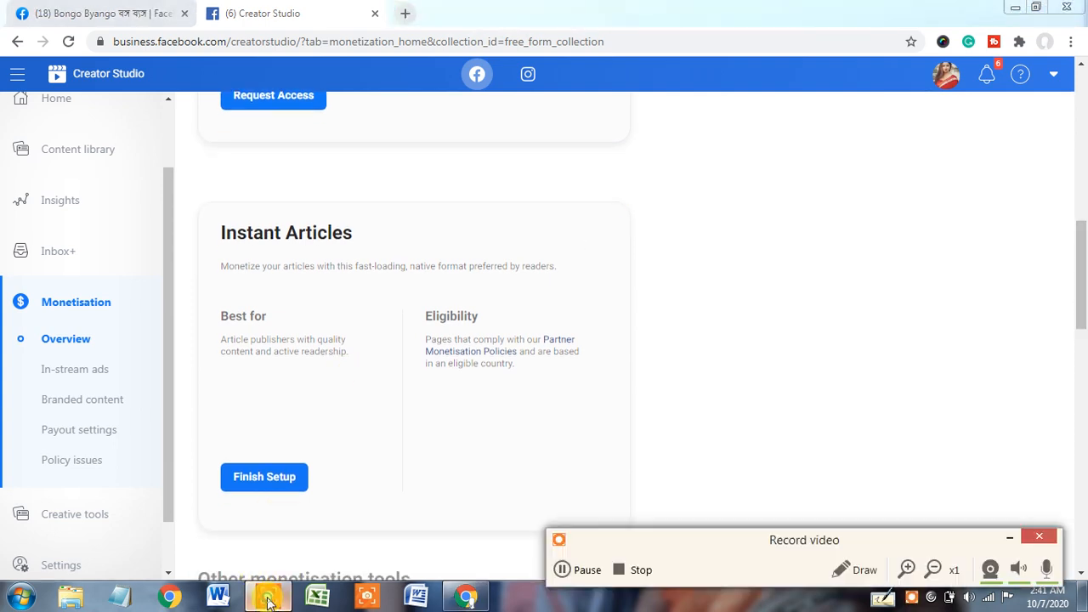